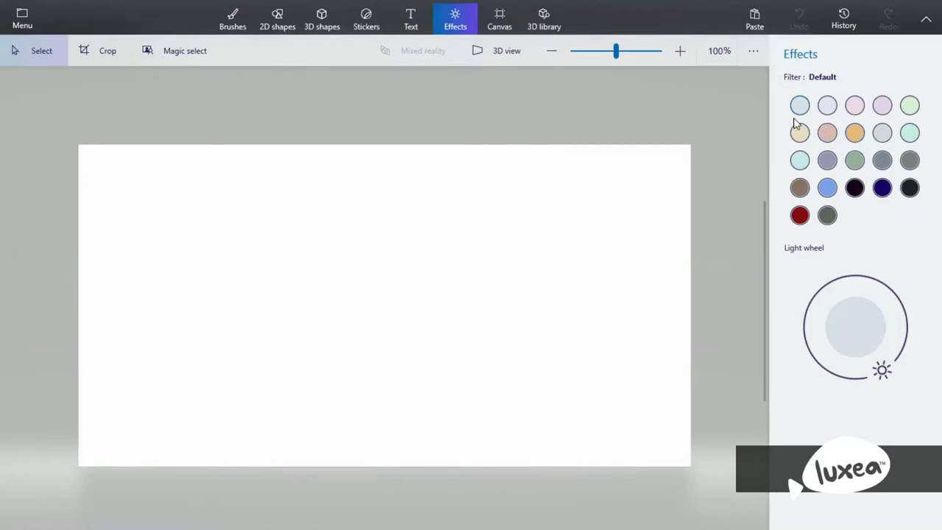
Try the Lavender, Honey and Candy filters, swinging the light around the scene.
{"action": "left_click", "coordinate": [827, 105]}
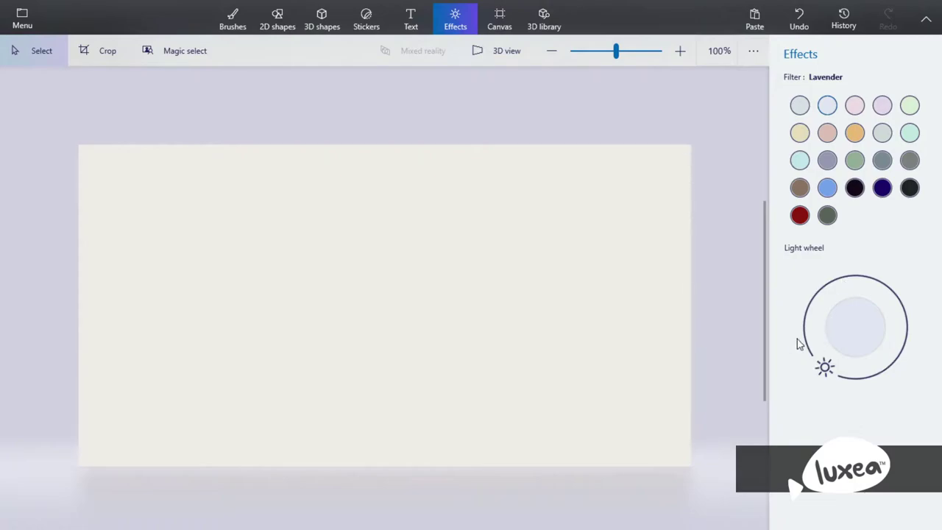
{"action": "left_click_drag", "start_coordinate": [826, 370], "coordinate": [792, 286]}
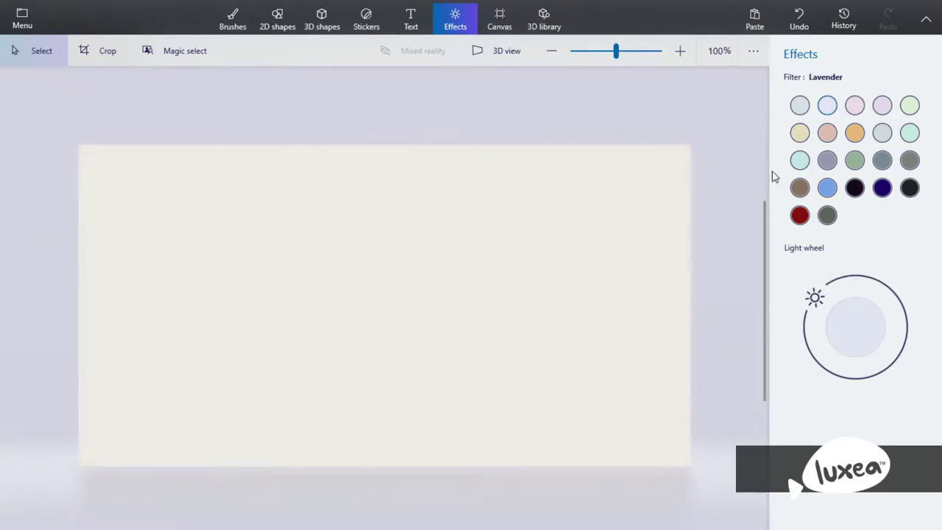
{"action": "left_click", "coordinate": [855, 132]}
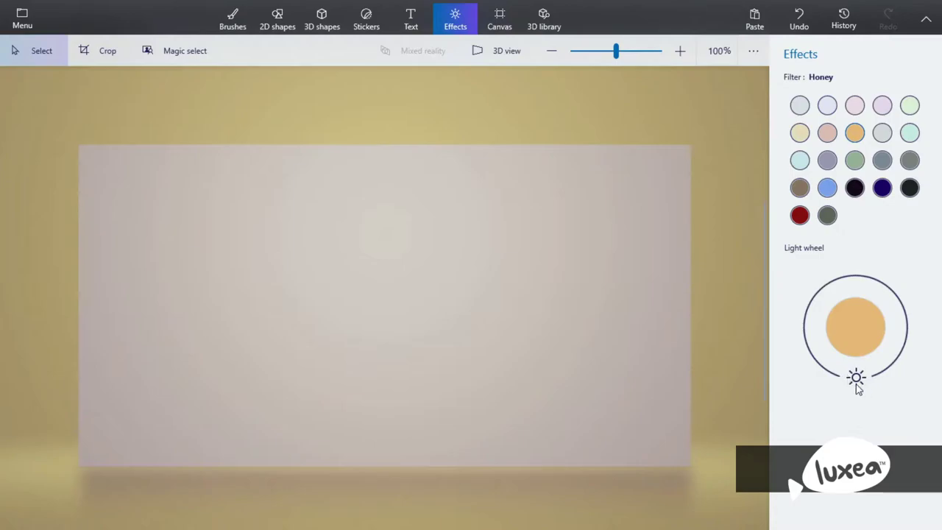
{"action": "left_click_drag", "start_coordinate": [858, 389], "coordinate": [809, 346]}
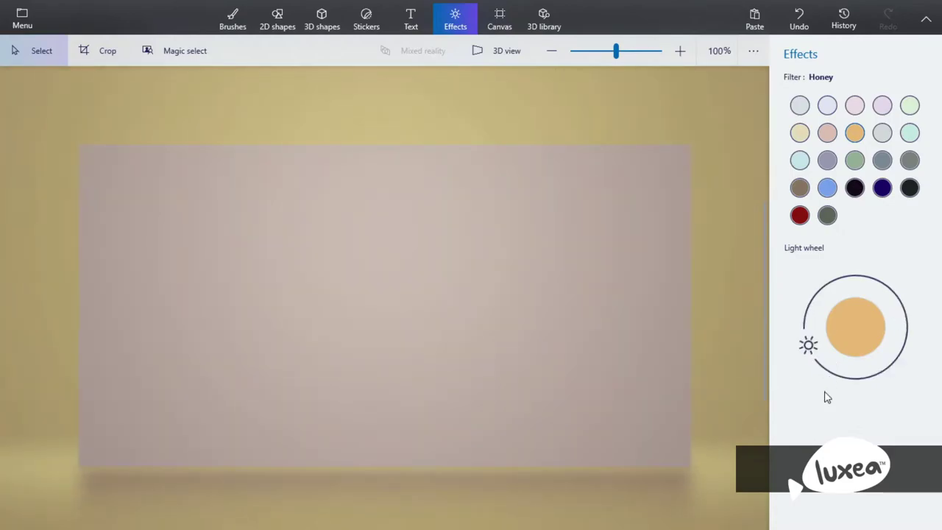
{"action": "left_click", "coordinate": [898, 299]}
{"action": "left_click_drag", "start_coordinate": [897, 299], "coordinate": [899, 372]}
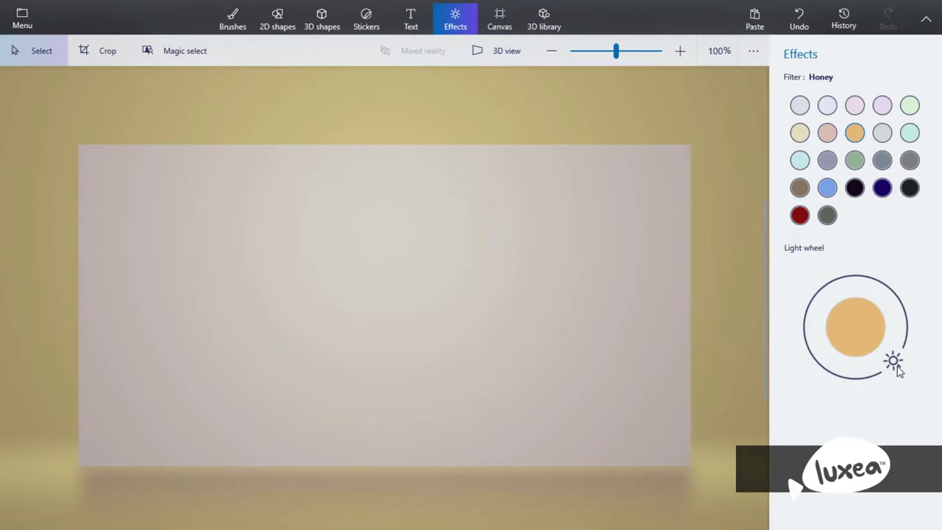
{"action": "left_click", "coordinate": [855, 105]}
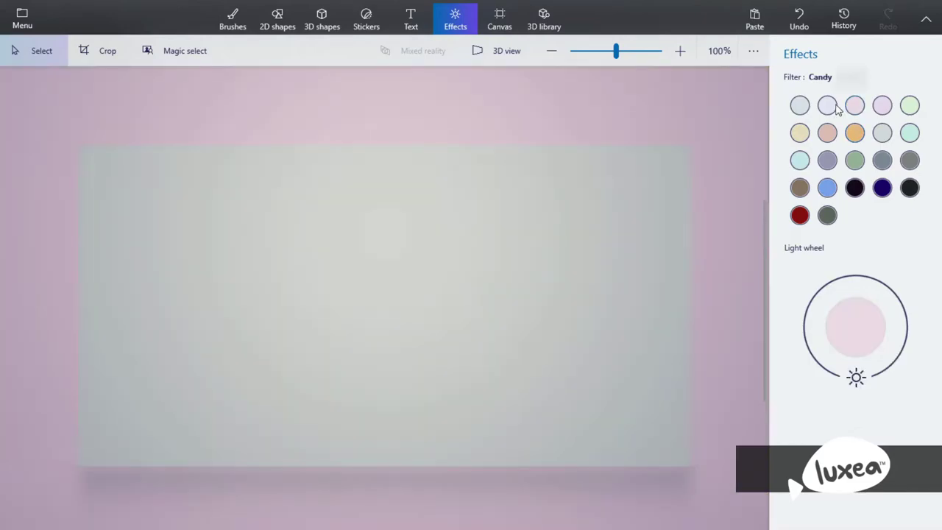
{"action": "left_click_drag", "start_coordinate": [856, 378], "coordinate": [941, 346]}
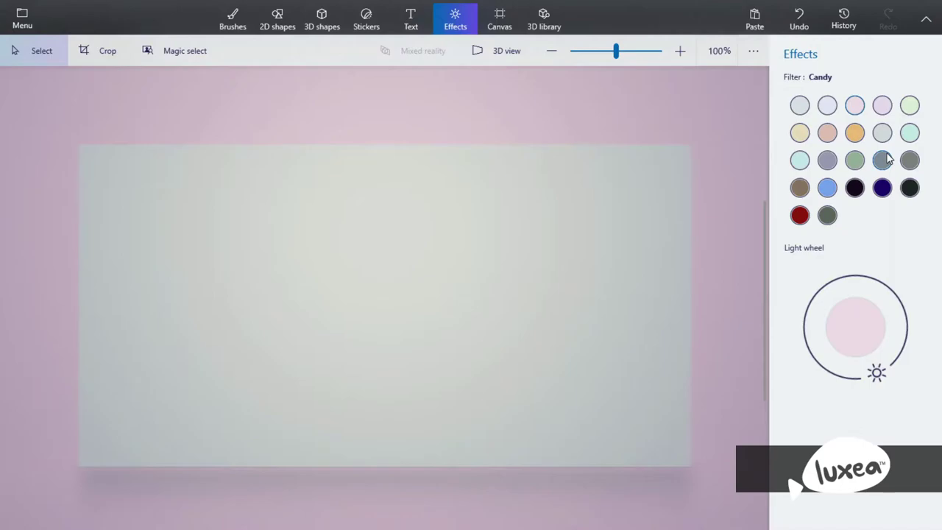
Preview the Taffy, Spearmint, Sand, Tan, Honey, Mist and Aqua filters.
{"action": "left_click", "coordinate": [883, 106]}
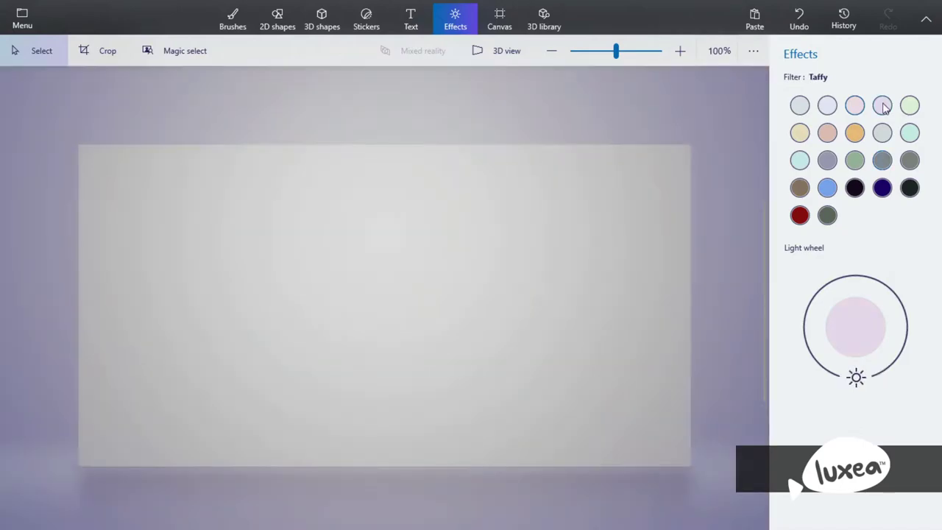
{"action": "left_click", "coordinate": [910, 106]}
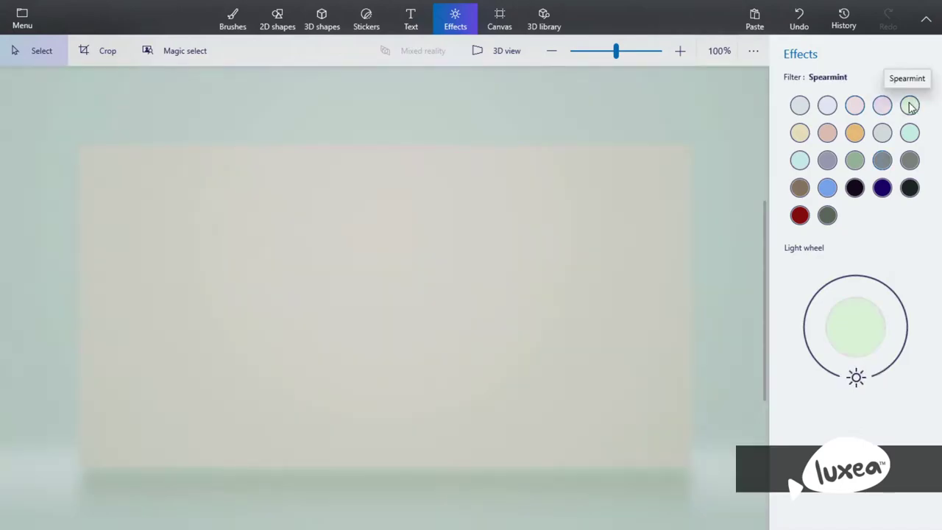
{"action": "left_click", "coordinate": [800, 132]}
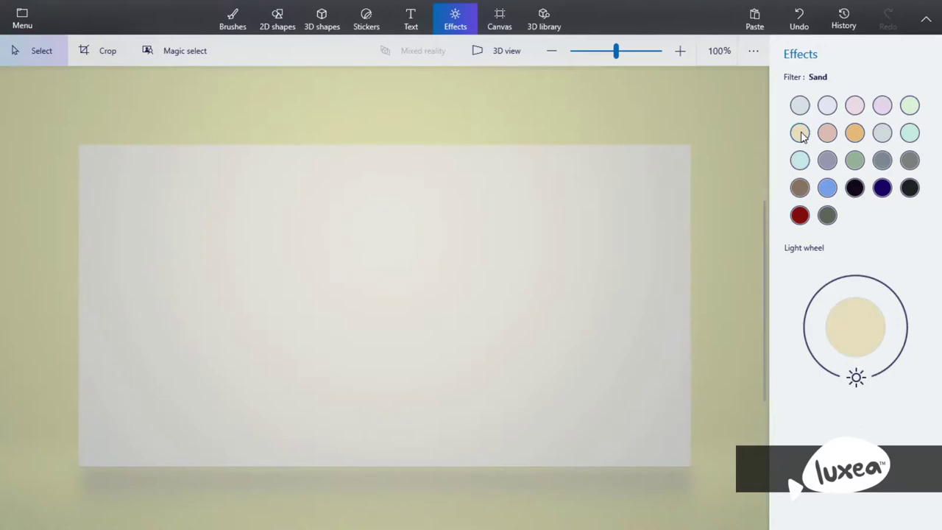
{"action": "left_click", "coordinate": [828, 133]}
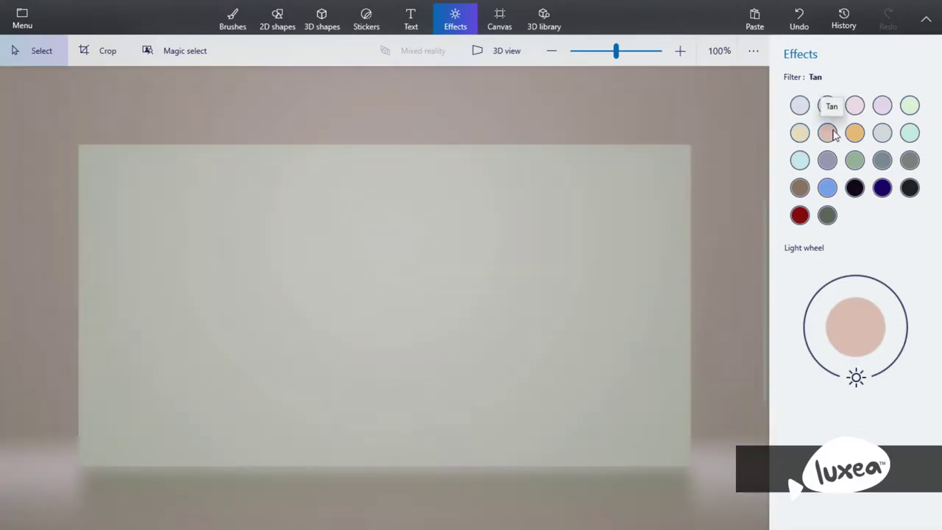
{"action": "left_click", "coordinate": [856, 133]}
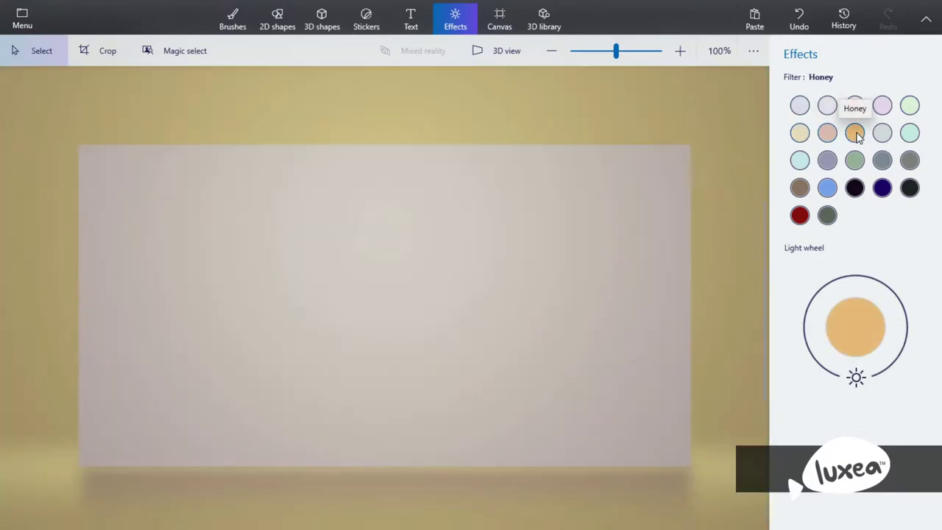
{"action": "left_click", "coordinate": [883, 134]}
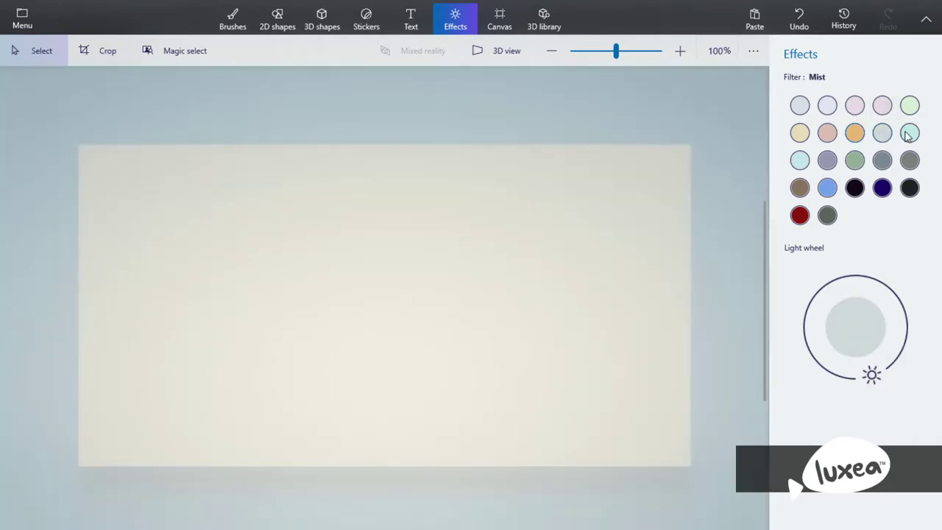
{"action": "left_click", "coordinate": [910, 132]}
Preview Sky, Canterbury, Spruce, Stone and Clay, ending on Day (Minecraft).
{"action": "left_click", "coordinate": [800, 160]}
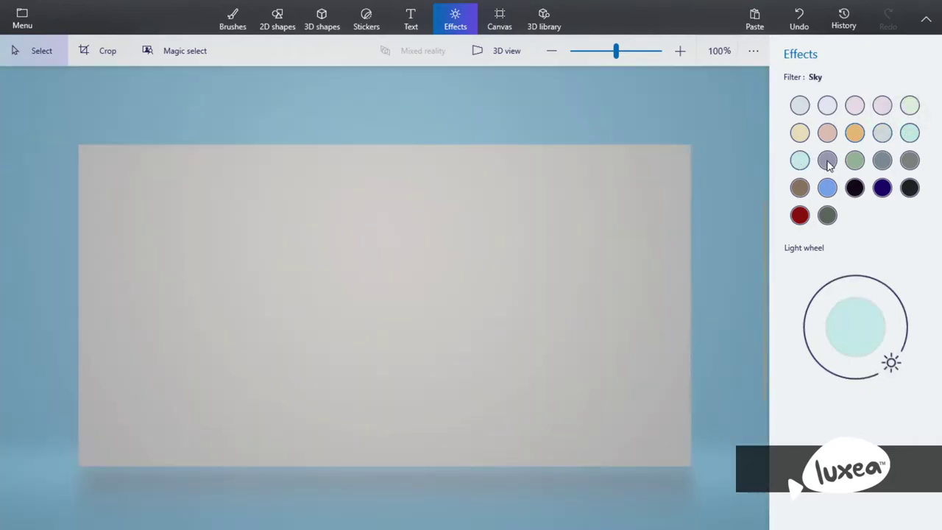
{"action": "left_click", "coordinate": [828, 160]}
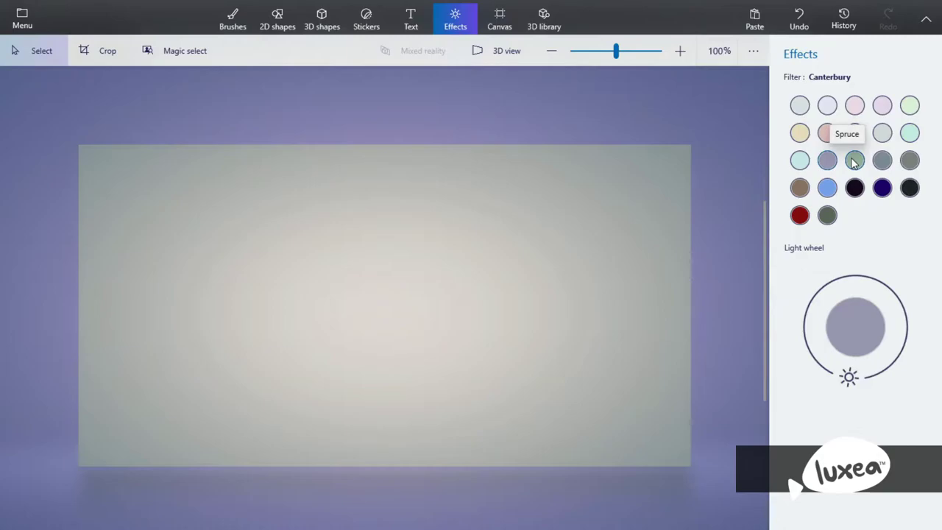
{"action": "left_click", "coordinate": [854, 161]}
{"action": "left_click", "coordinate": [910, 161]}
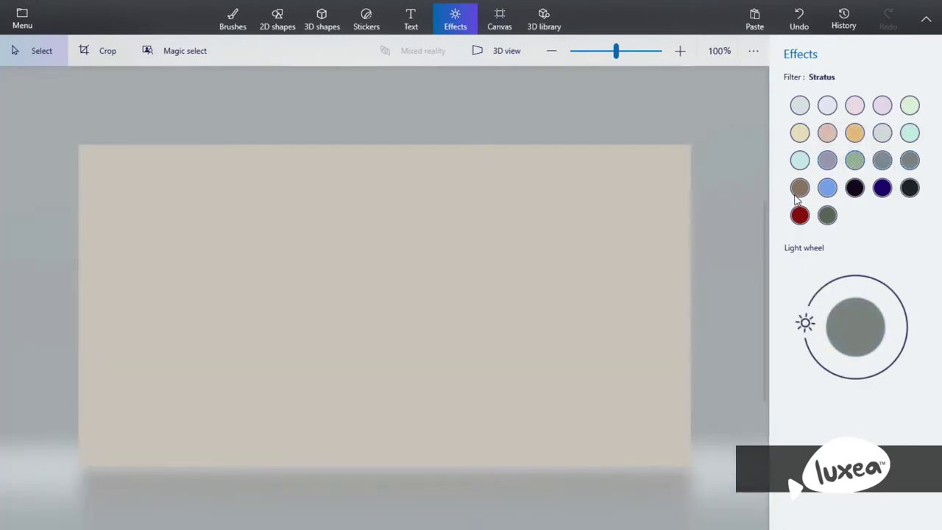
{"action": "left_click", "coordinate": [798, 193]}
{"action": "left_click", "coordinate": [829, 189]}
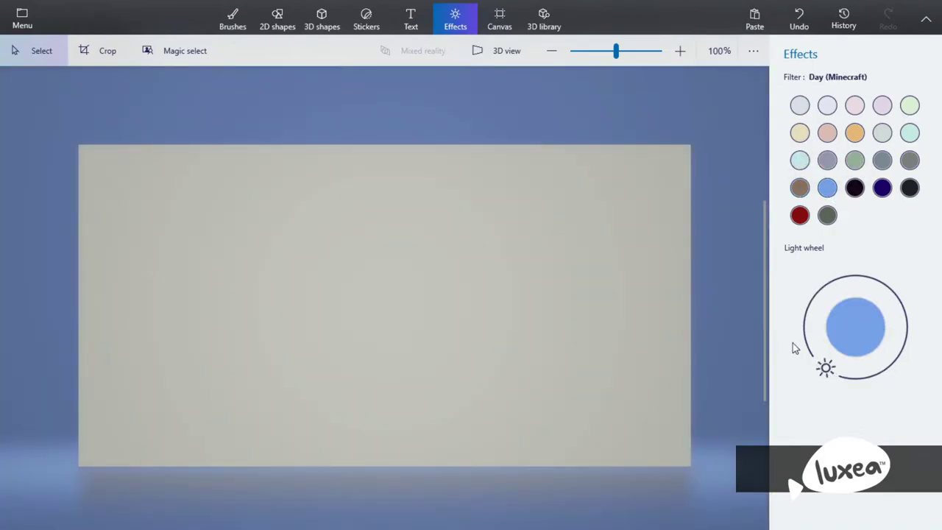
Try the Night (Minecraft) and Underwater (Minecraft) filters, adjusting the light angle.
{"action": "left_click_drag", "start_coordinate": [793, 345], "coordinate": [832, 316]}
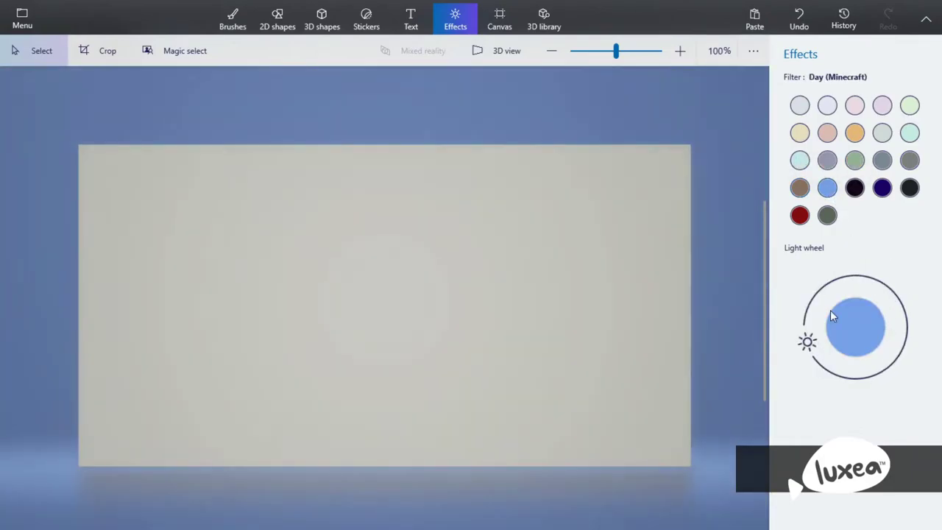
{"action": "left_click", "coordinate": [857, 193]}
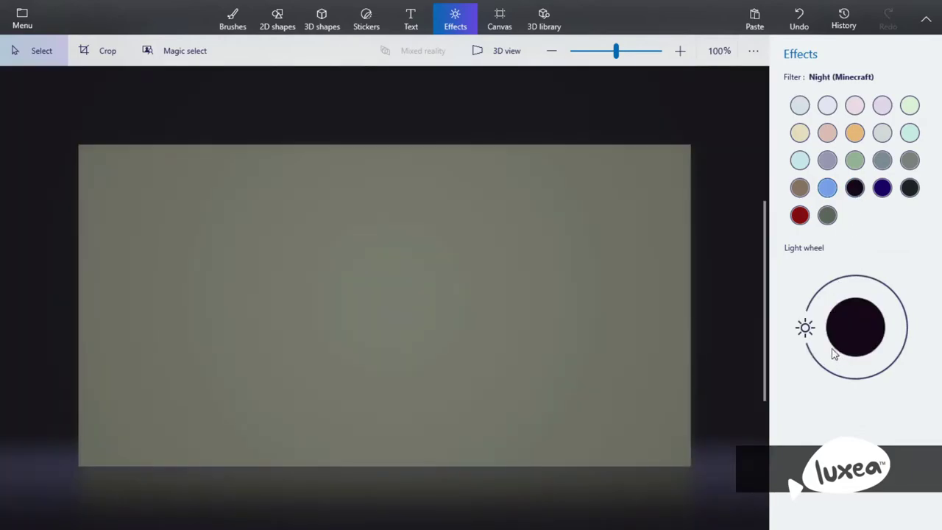
{"action": "left_click_drag", "start_coordinate": [808, 339], "coordinate": [867, 405]}
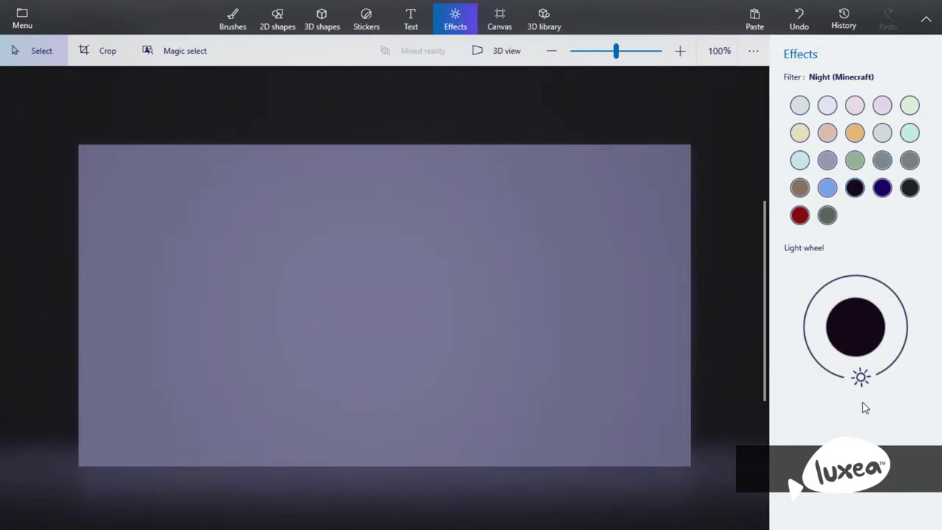
{"action": "left_click", "coordinate": [912, 162]}
{"action": "left_click", "coordinate": [882, 189]}
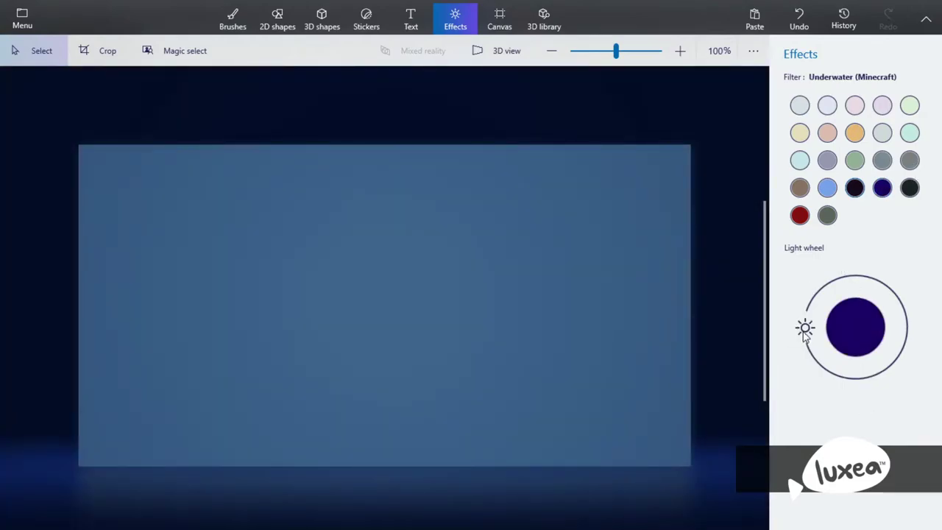
{"action": "mouse_move", "coordinate": [805, 328]}
{"action": "left_mouse_down"}
{"action": "mouse_move", "coordinate": [808, 309]}
{"action": "mouse_move", "coordinate": [802, 356]}
{"action": "mouse_move", "coordinate": [807, 343]}
{"action": "left_mouse_up"}
Apply Cave, Nether, then The End (Minecraft) filter, swinging the light around.
{"action": "left_click", "coordinate": [913, 188]}
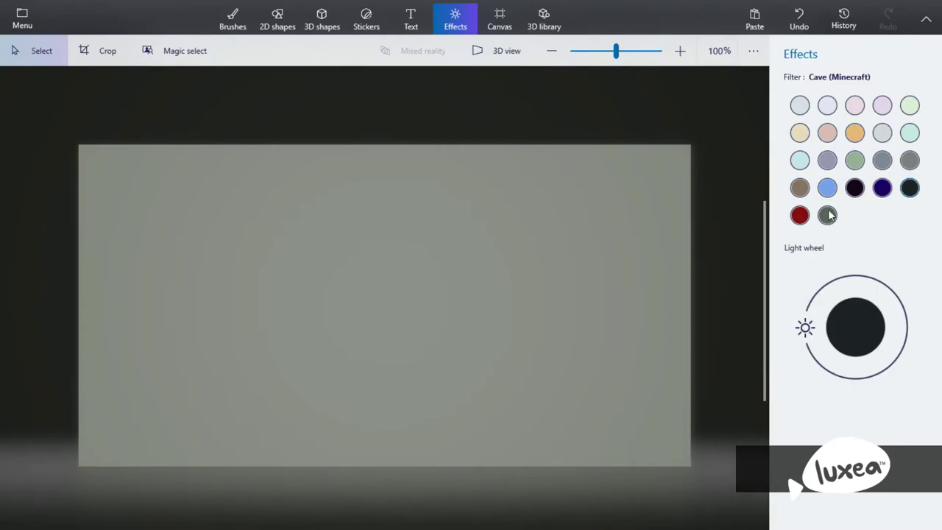
{"action": "left_click", "coordinate": [800, 216]}
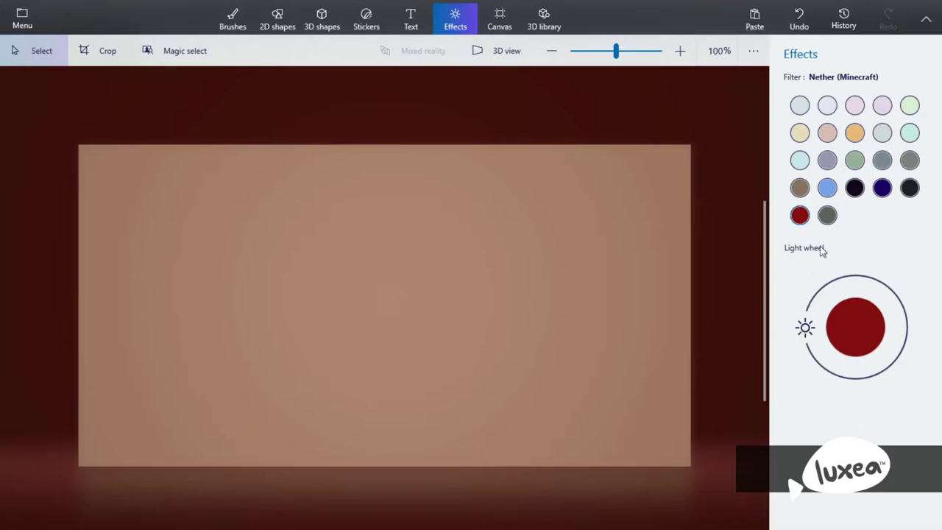
{"action": "left_click", "coordinate": [827, 215]}
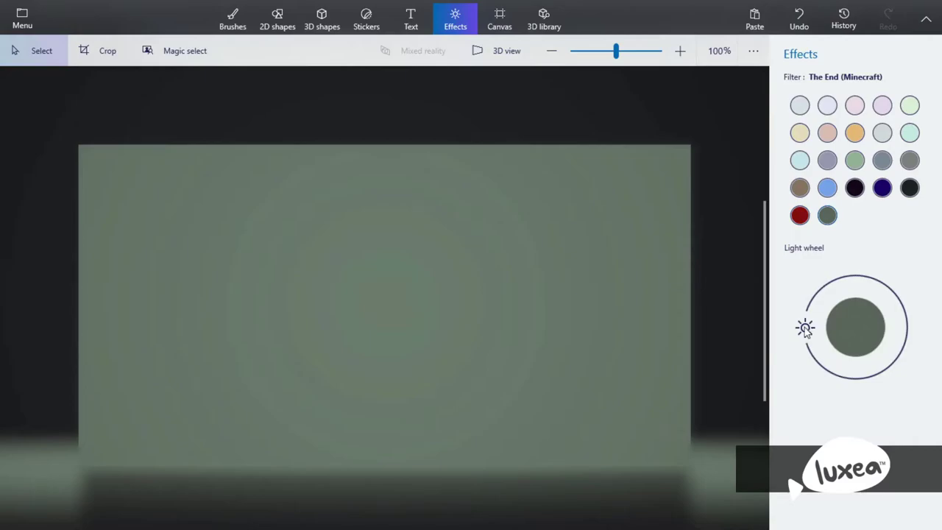
{"action": "left_click_drag", "start_coordinate": [818, 326], "coordinate": [815, 298]}
{"action": "left_click_drag", "start_coordinate": [820, 358], "coordinate": [850, 295]}
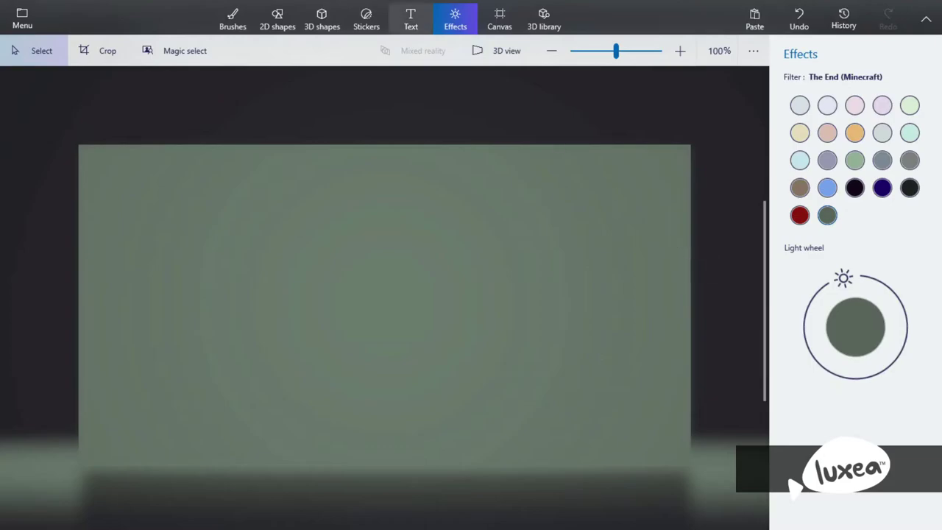
Switch Show canvas off in the Canvas settings.
{"action": "left_click", "coordinate": [500, 19]}
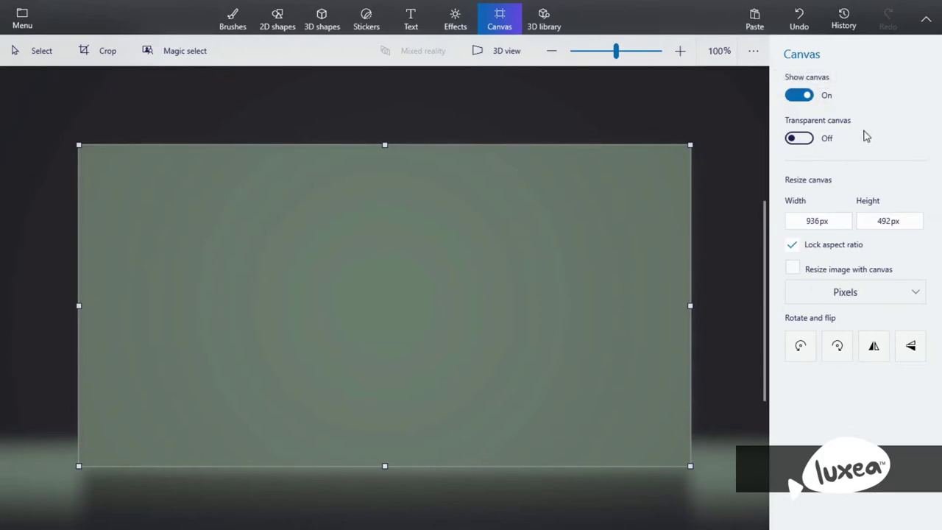
{"action": "left_click", "coordinate": [808, 97]}
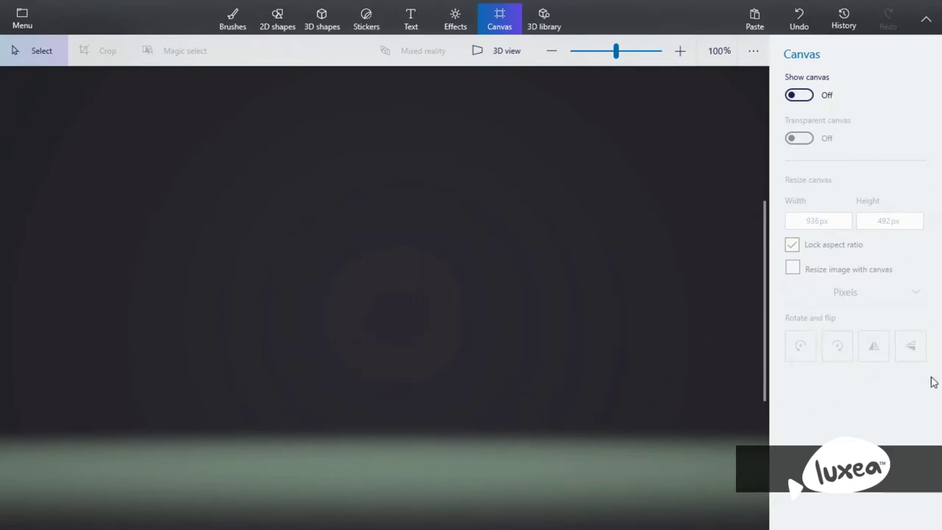
Show the canvas again and turn Transparent canvas off for an opaque fill.
{"action": "left_click", "coordinate": [800, 96]}
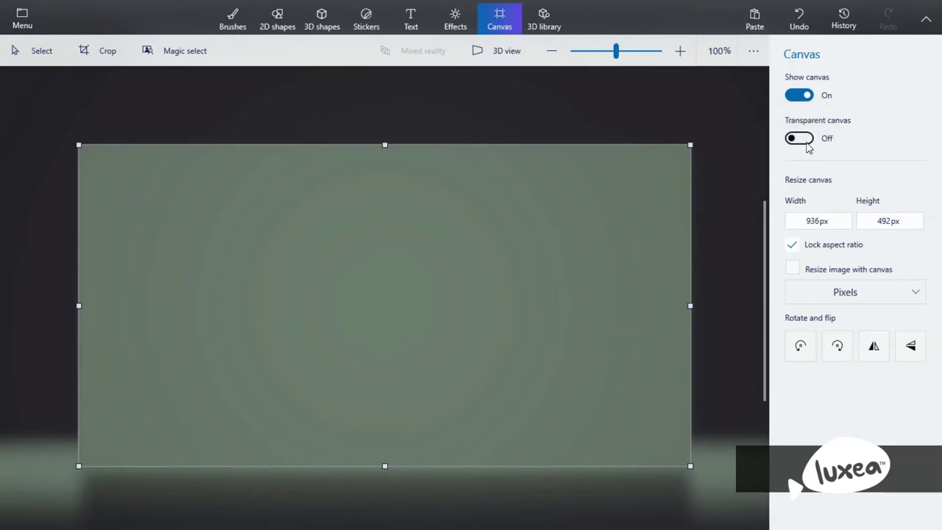
{"action": "left_click", "coordinate": [799, 139]}
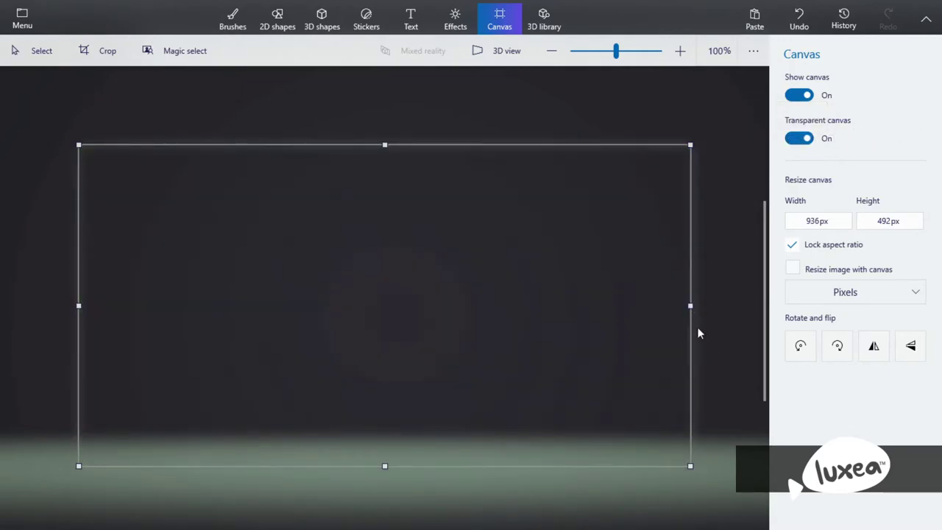
{"action": "left_click_drag", "start_coordinate": [692, 304], "coordinate": [688, 310]}
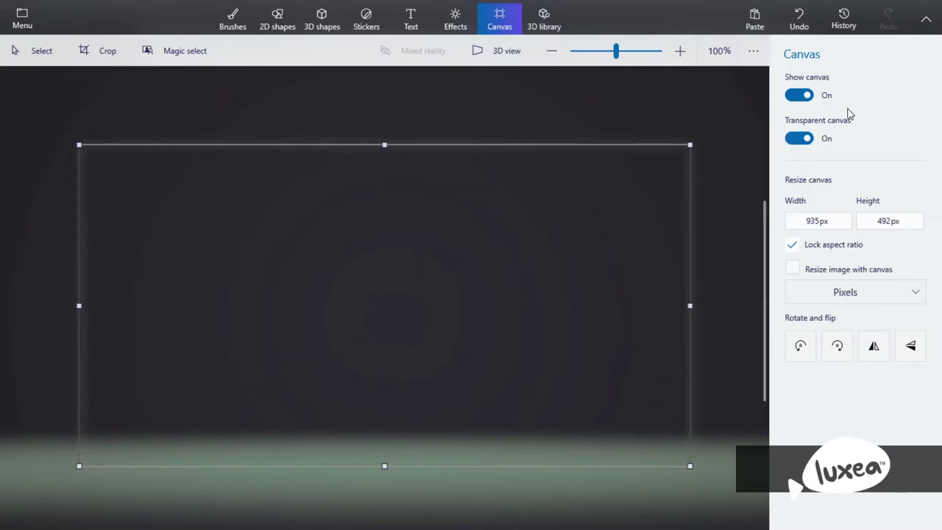
{"action": "left_click", "coordinate": [805, 139]}
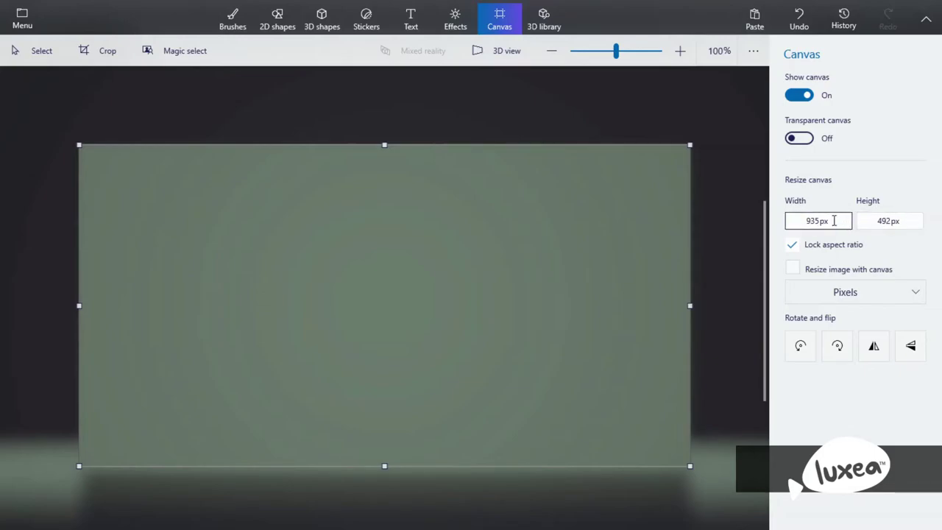
Resize the canvas to width 398 and height 493 px.
{"action": "left_click", "coordinate": [833, 221]}
{"action": "key", "text": "BackSpace"}
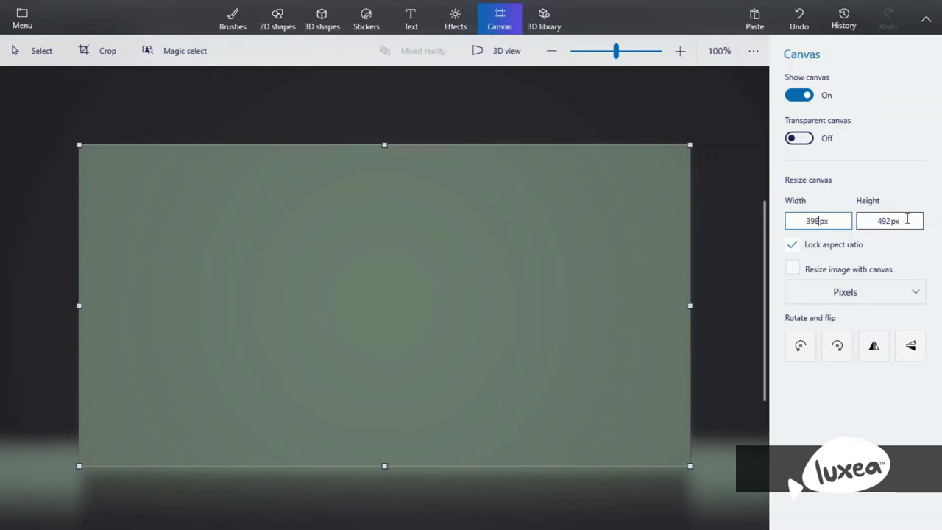
{"action": "left_click", "coordinate": [900, 220]}
{"action": "key", "text": "BackSpace"}
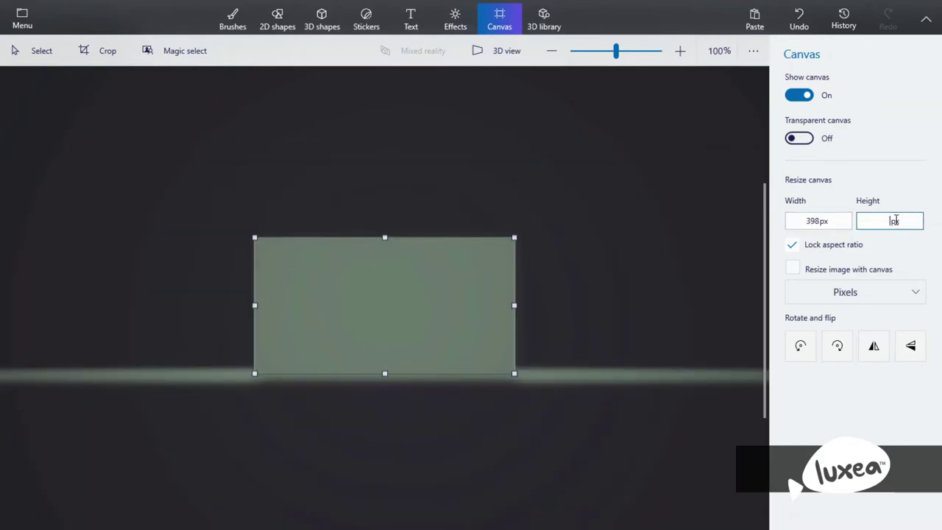
{"action": "type", "text": "493"}
{"action": "key", "text": "Return"}
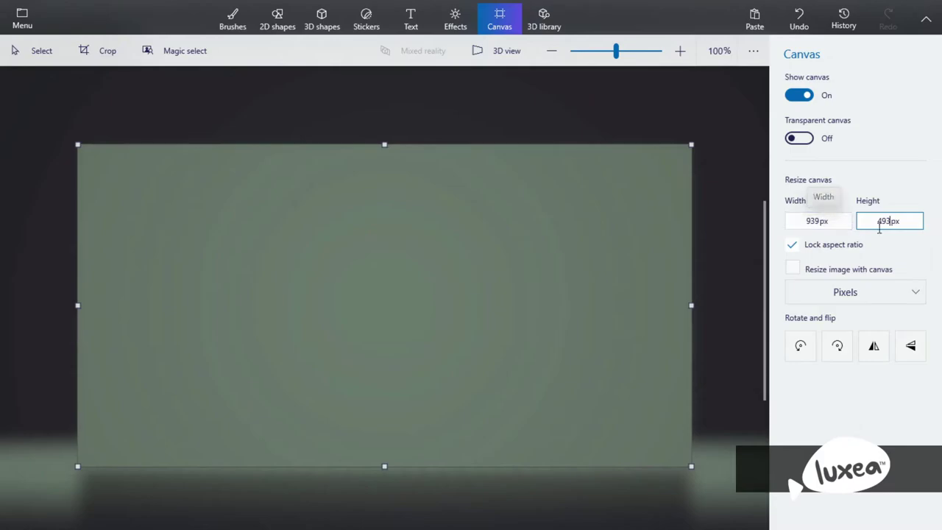
Change the canvas to width 566 and height 484 px.
{"action": "double_click", "coordinate": [817, 221]}
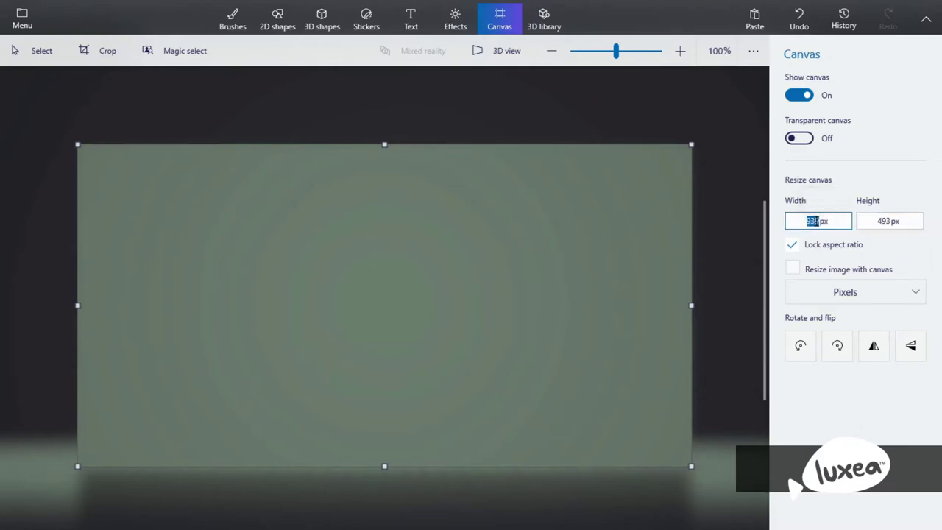
{"action": "key", "text": "BackSpace"}
{"action": "type", "text": "566"}
{"action": "key", "text": "Return"}
{"action": "left_click", "coordinate": [907, 214]}
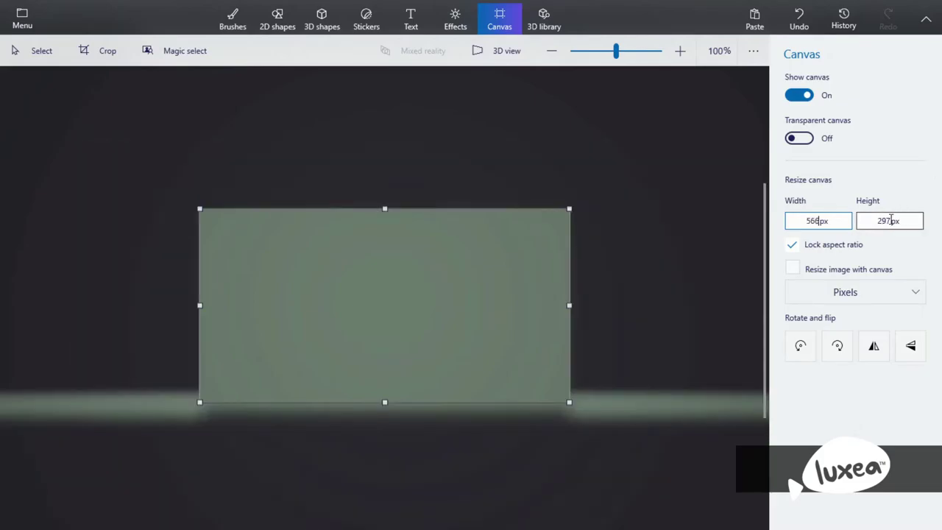
{"action": "double_click", "coordinate": [891, 220]}
{"action": "key", "text": "BackSpace"}
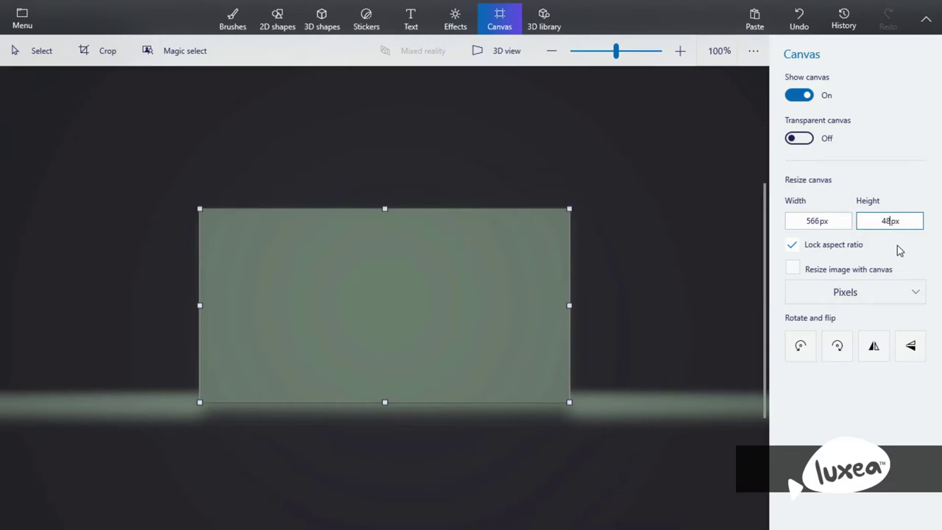
{"action": "type", "text": "484"}
{"action": "key", "text": "Return"}
{"action": "left_click", "coordinate": [835, 223]}
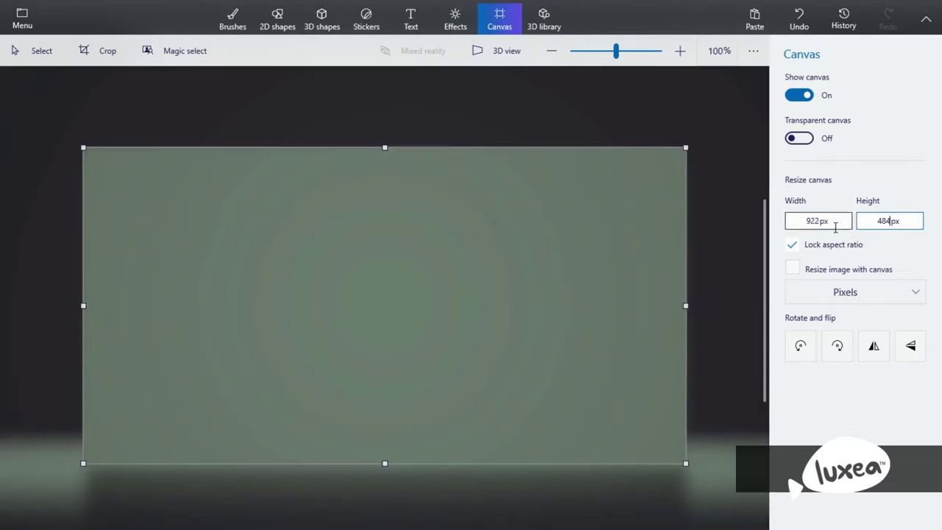
{"action": "double_click", "coordinate": [820, 221]}
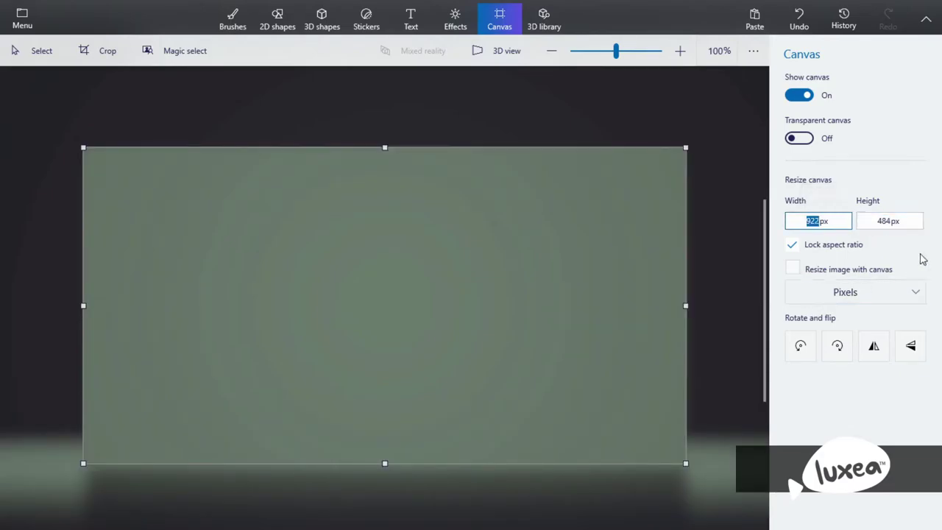
{"action": "left_click", "coordinate": [721, 382]}
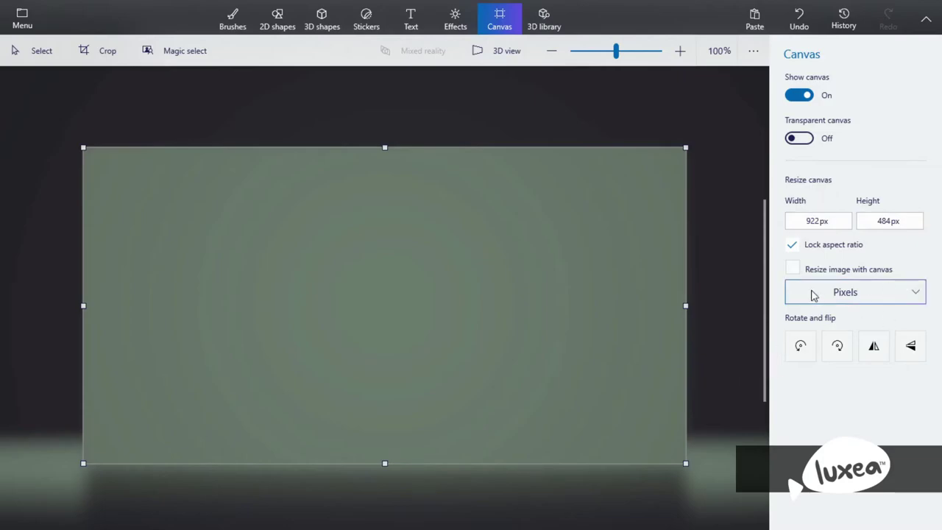
Keep Lock aspect ratio on and enable Resize image with canvas.
{"action": "left_click", "coordinate": [792, 246]}
{"action": "left_click_drag", "start_coordinate": [425, 280], "coordinate": [496, 294]}
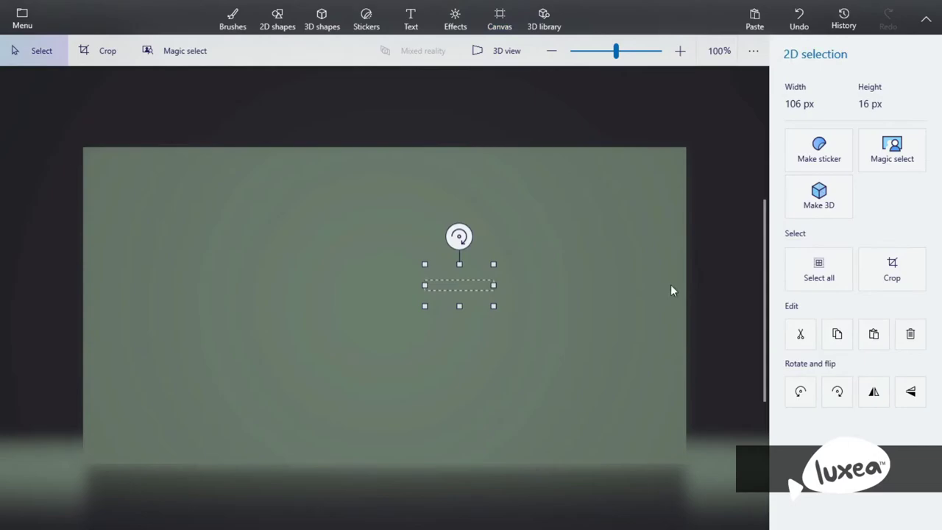
{"action": "left_click", "coordinate": [643, 71]}
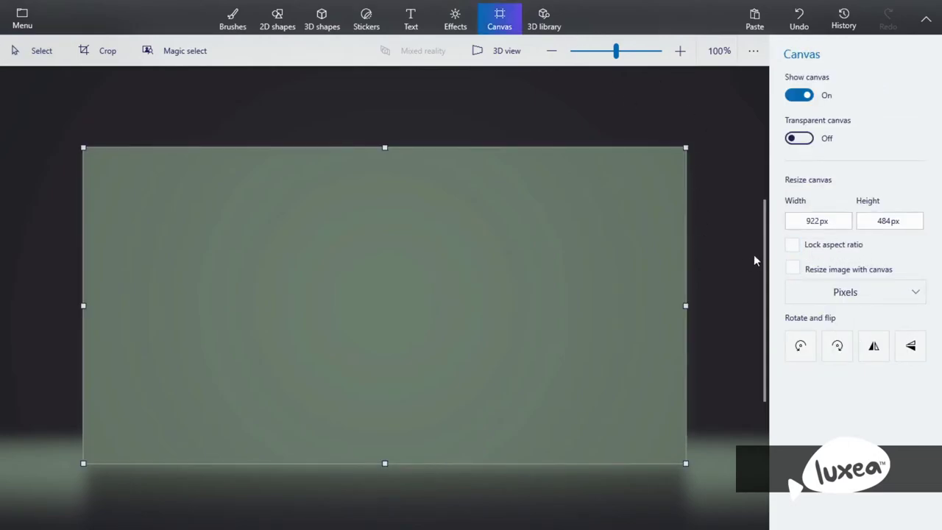
{"action": "left_click", "coordinate": [792, 246]}
{"action": "left_click", "coordinate": [794, 271]}
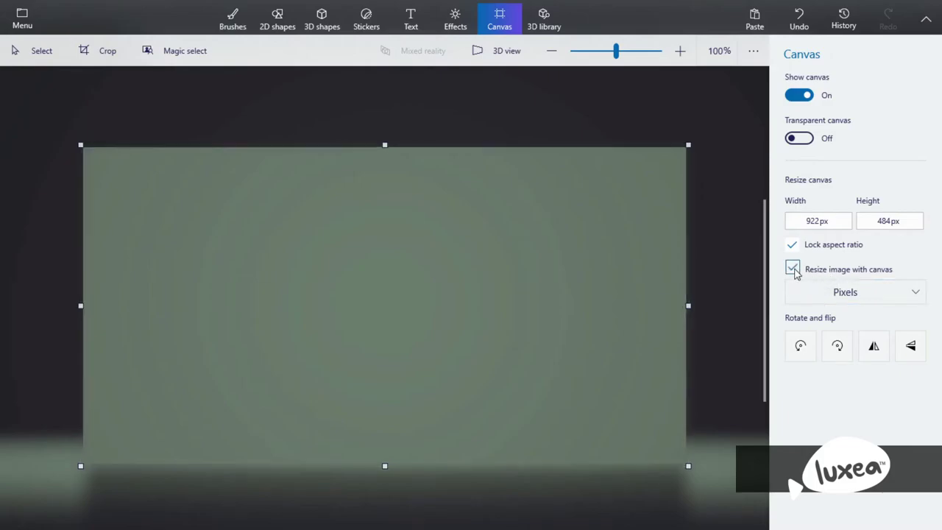
Resize the canvas by its corner handle and switch size units to Percent.
{"action": "left_click_drag", "start_coordinate": [688, 147], "coordinate": [530, 309]}
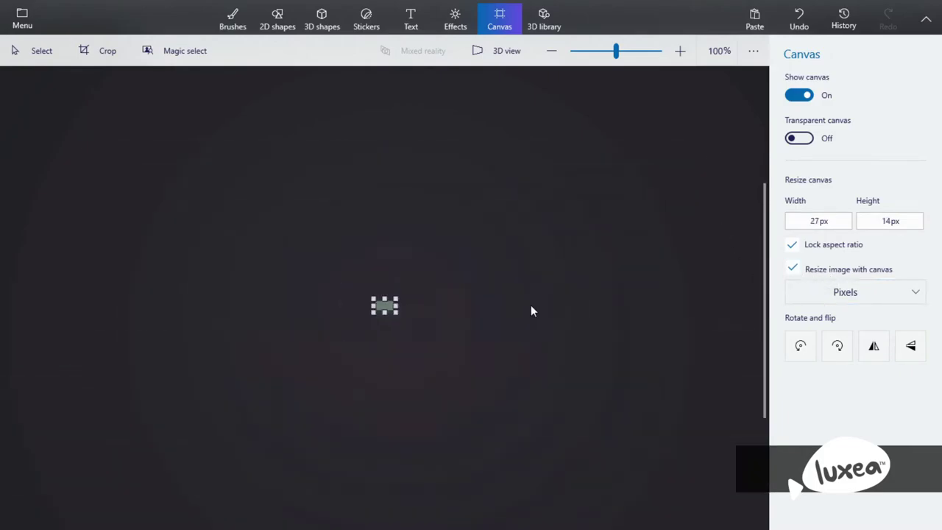
{"action": "left_click_drag", "start_coordinate": [565, 257], "coordinate": [638, 177]}
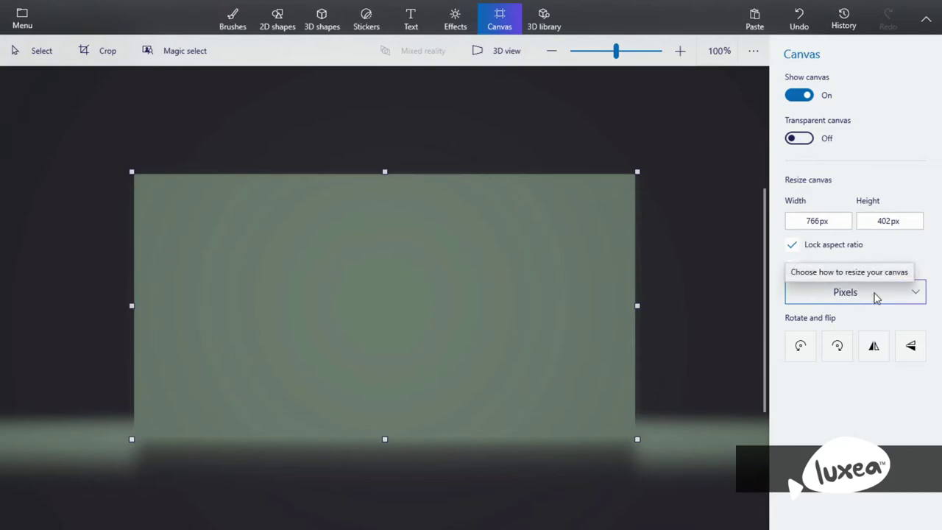
{"action": "left_click", "coordinate": [904, 296]}
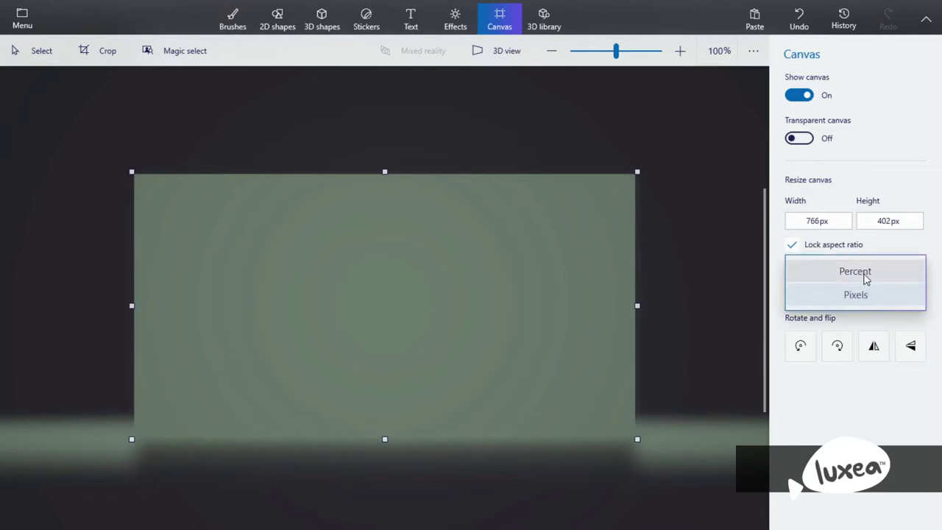
{"action": "left_click", "coordinate": [876, 278]}
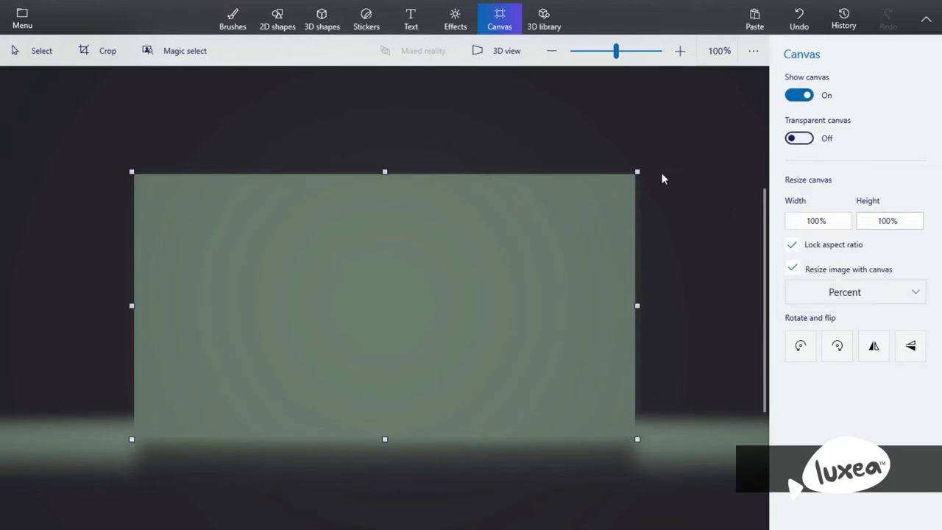
{"action": "left_click_drag", "start_coordinate": [637, 172], "coordinate": [611, 247]}
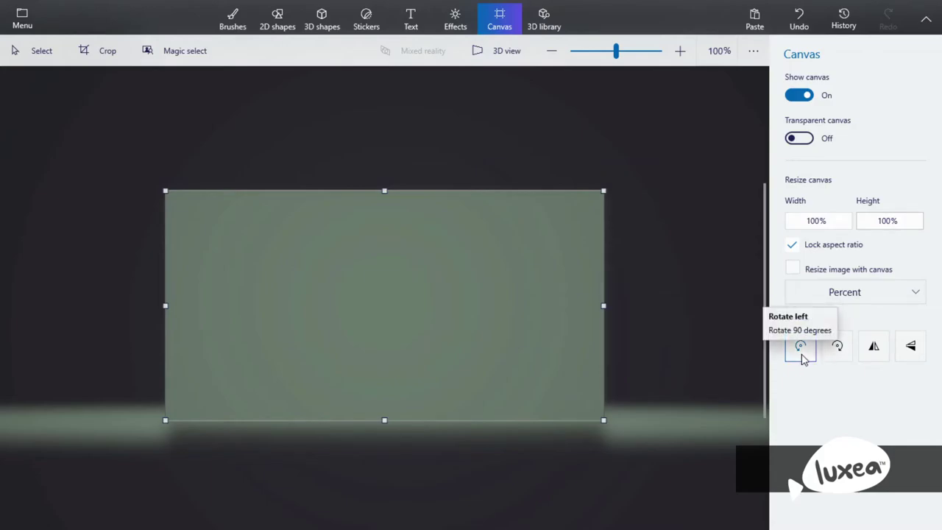
Rotate the canvas left and right, then flip it horizontally and vertically.
{"action": "left_click", "coordinate": [801, 352]}
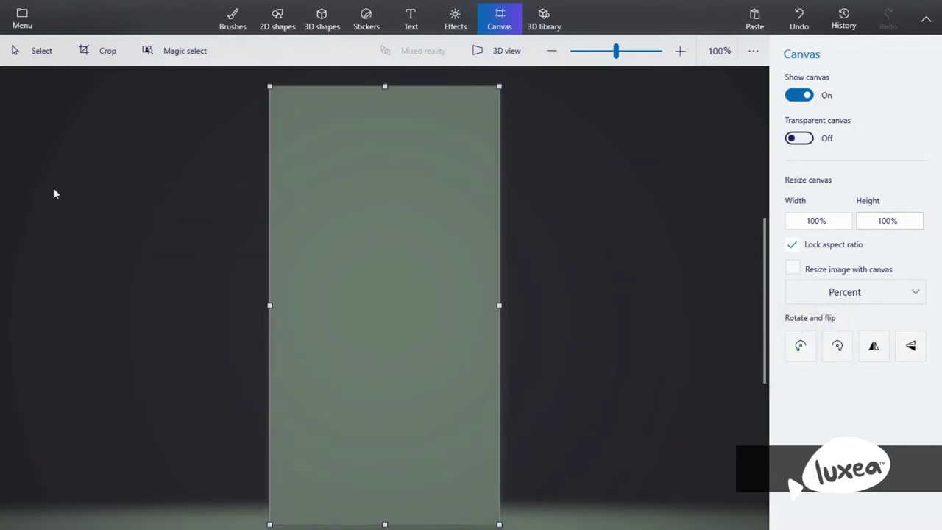
{"action": "left_click", "coordinate": [838, 359]}
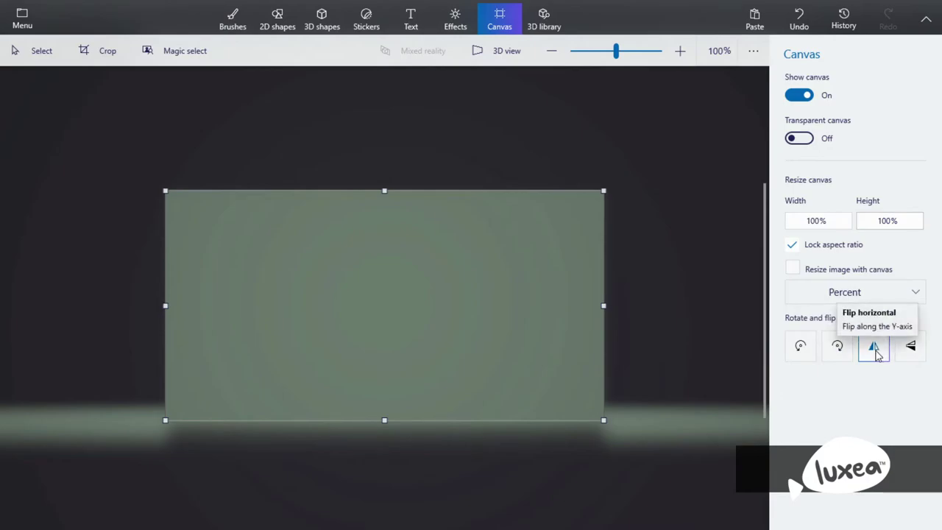
{"action": "left_click", "coordinate": [876, 356]}
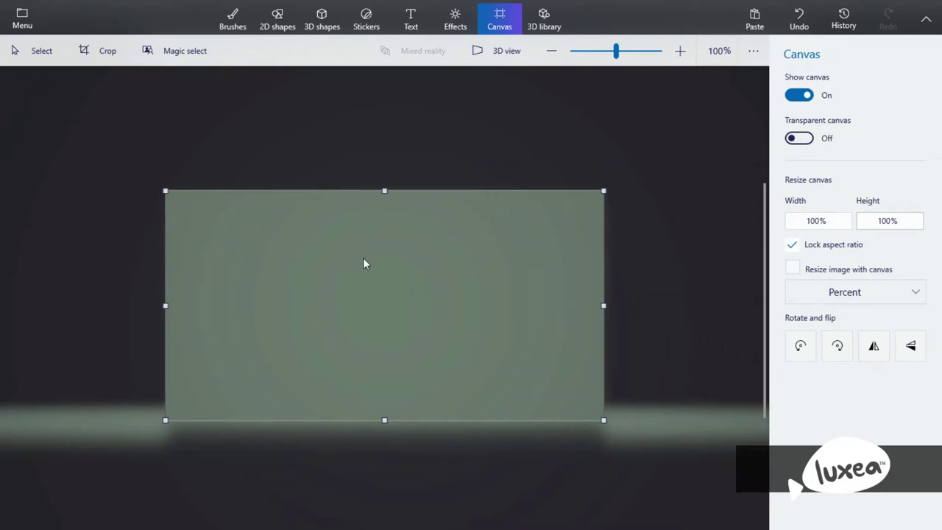
{"action": "left_click", "coordinate": [914, 351]}
Insert the Shift Tuner Orange car from the 3D library's Cool Cars category.
{"action": "left_click", "coordinate": [328, 21]}
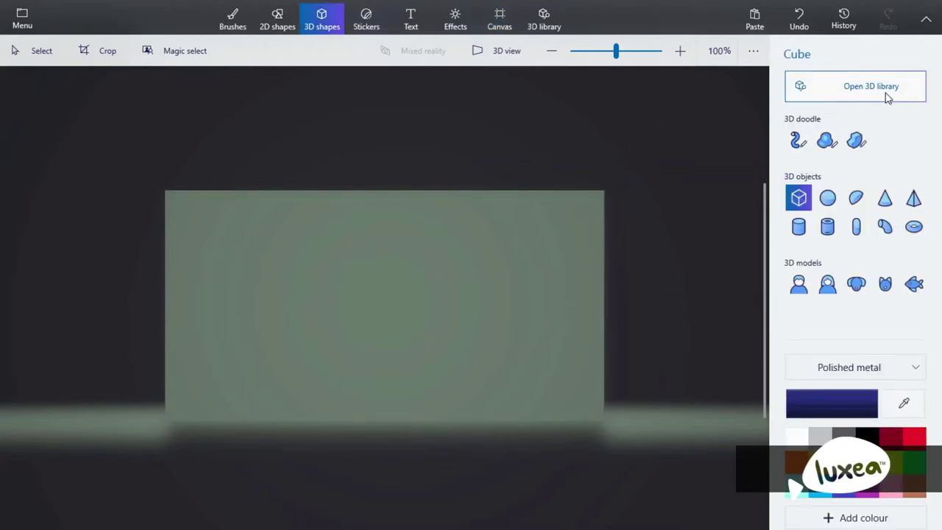
{"action": "left_click", "coordinate": [552, 22]}
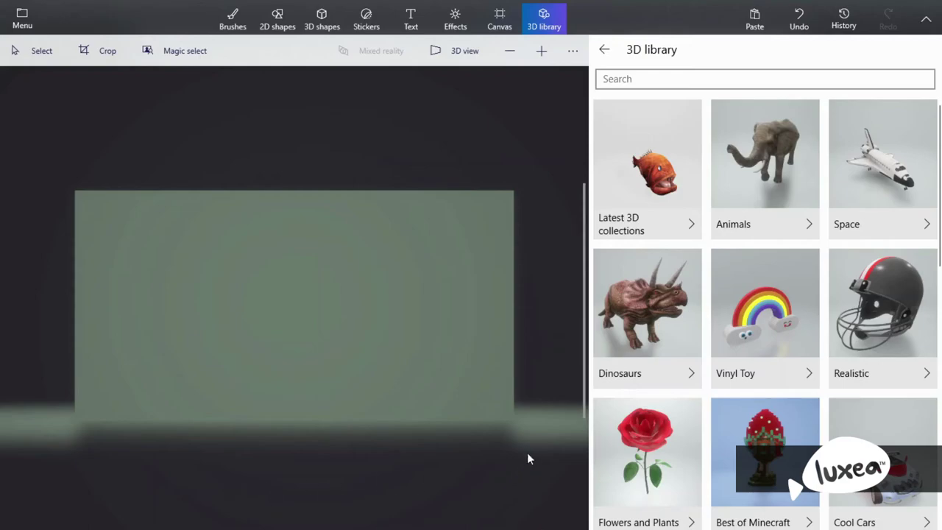
{"action": "left_click", "coordinate": [900, 519]}
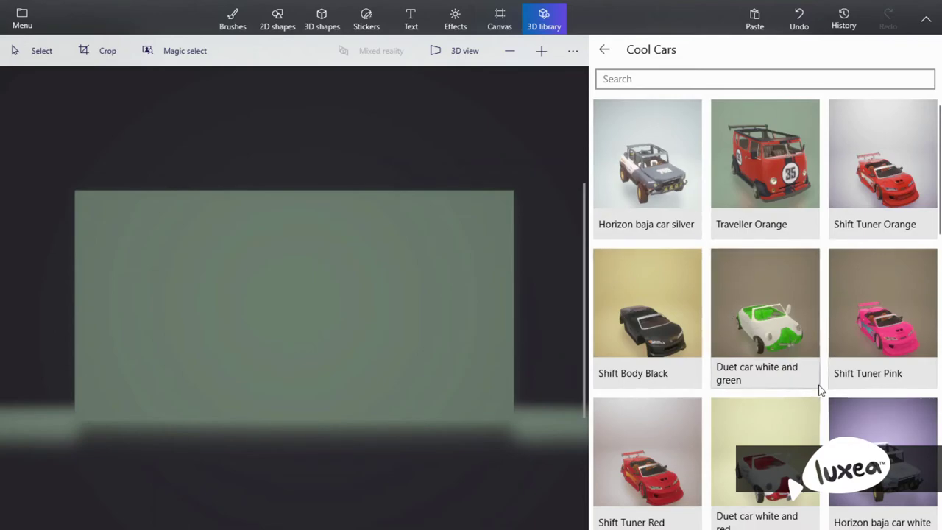
{"action": "left_click", "coordinate": [876, 193]}
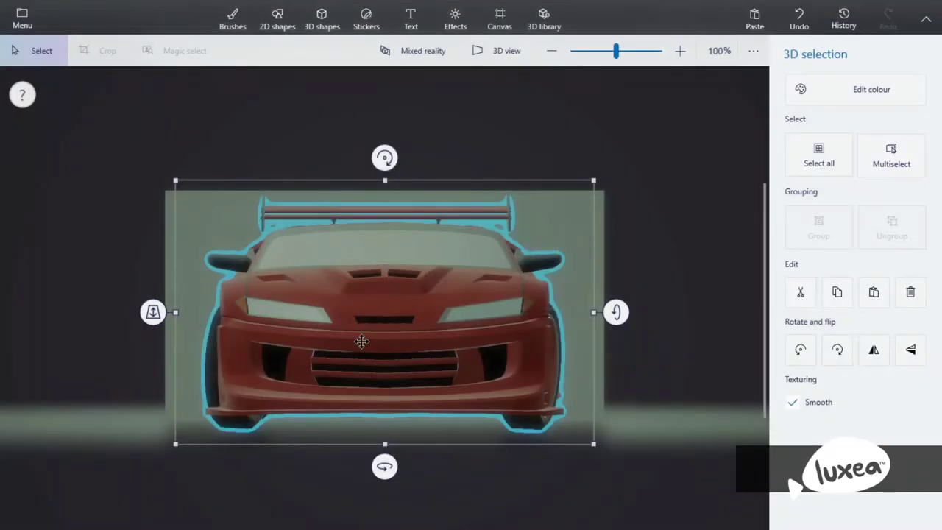
View the car in perspective, shrink it and move it up and back.
{"action": "right_click", "coordinate": [362, 341]}
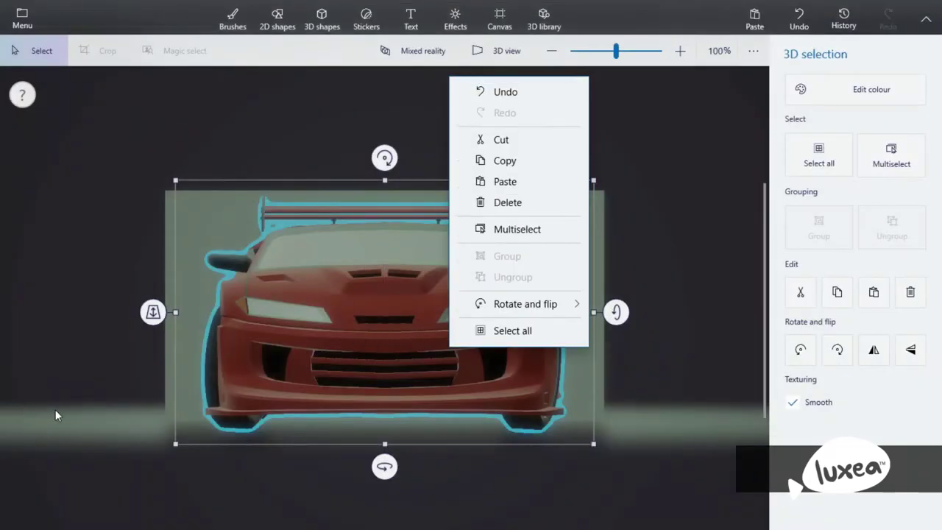
{"action": "left_click", "coordinate": [343, 298]}
{"action": "left_click", "coordinate": [494, 48]}
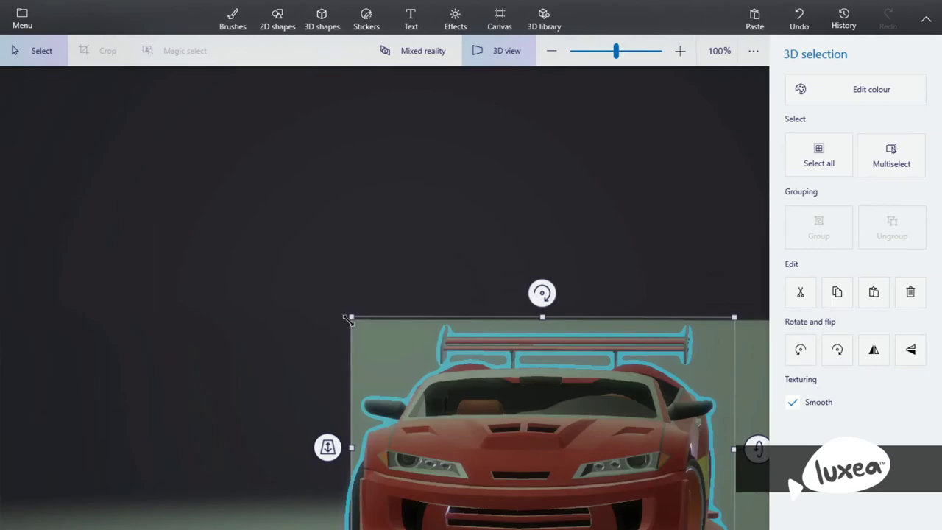
{"action": "left_click_drag", "start_coordinate": [349, 318], "coordinate": [429, 388]}
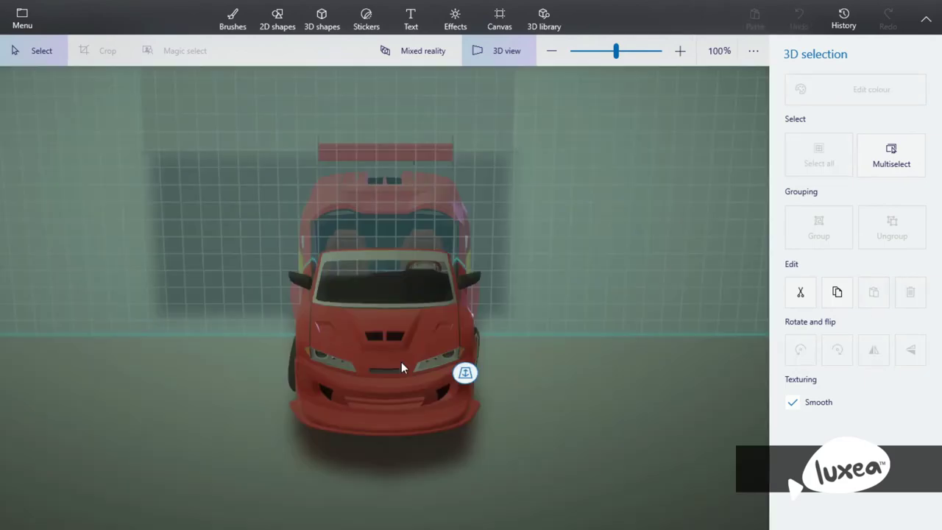
{"action": "left_click_drag", "start_coordinate": [401, 361], "coordinate": [400, 273]}
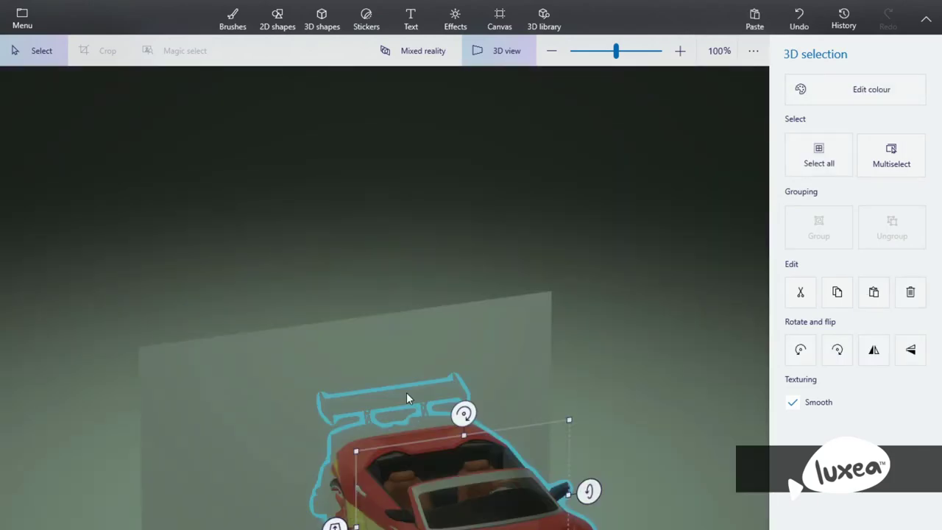
Reset the view, orbit side-on, push the car deeper, then delete it.
{"action": "right_click", "coordinate": [417, 371]}
{"action": "left_click", "coordinate": [486, 505]}
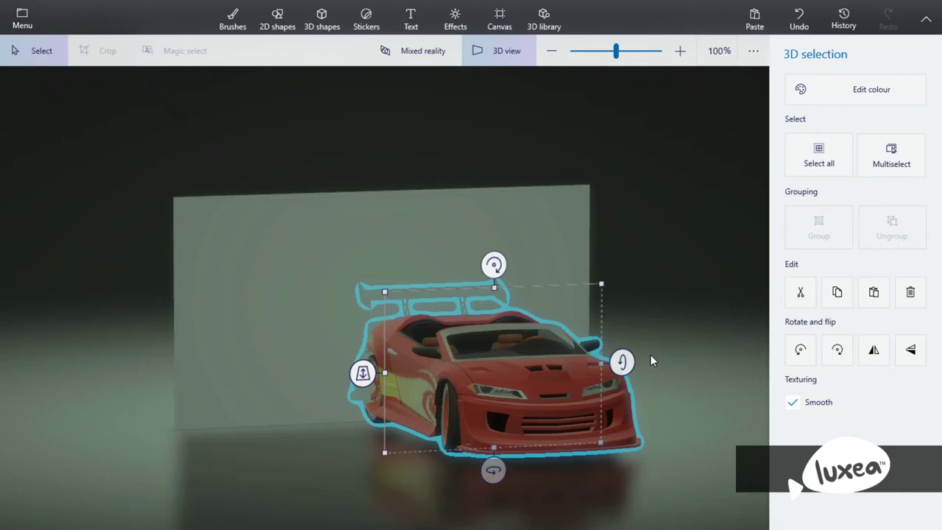
{"action": "left_click_drag", "start_coordinate": [650, 354], "coordinate": [456, 375]}
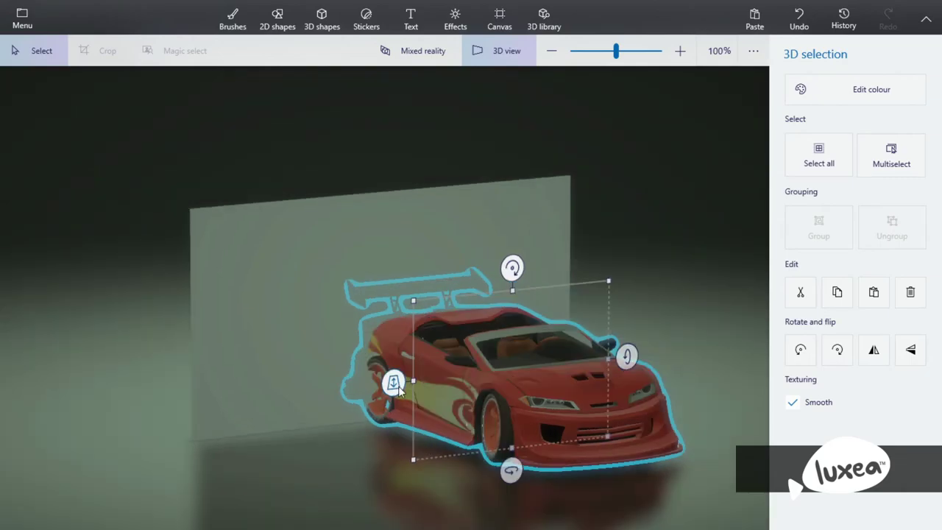
{"action": "left_click_drag", "start_coordinate": [398, 390], "coordinate": [406, 454]}
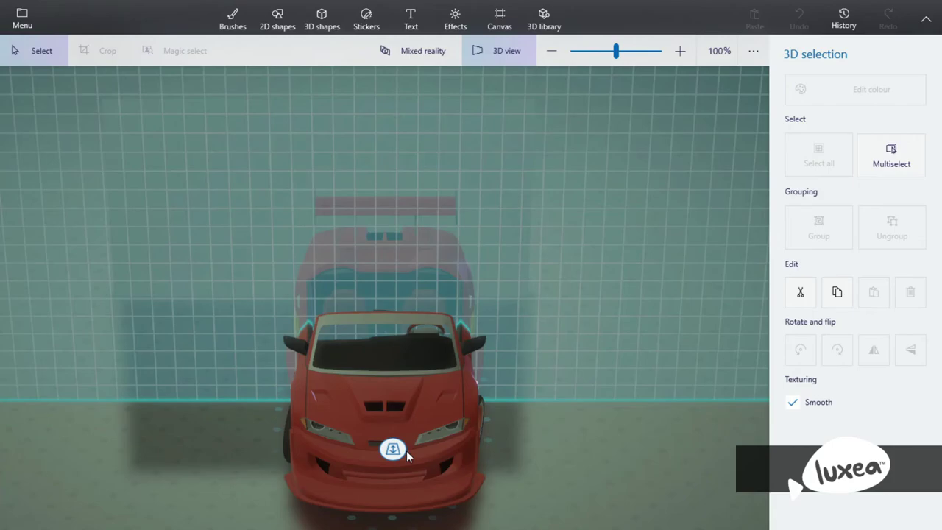
{"action": "left_click_drag", "start_coordinate": [407, 450], "coordinate": [407, 450]}
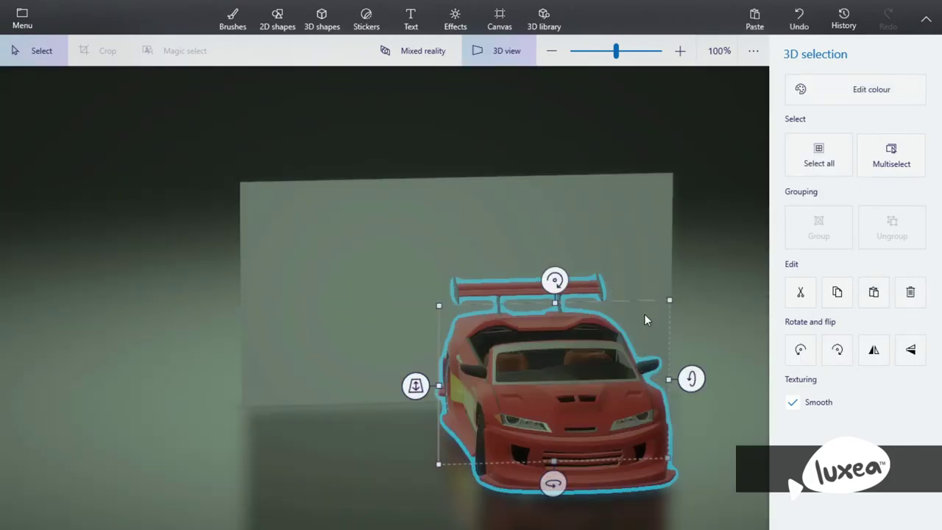
{"action": "key", "text": "Delete"}
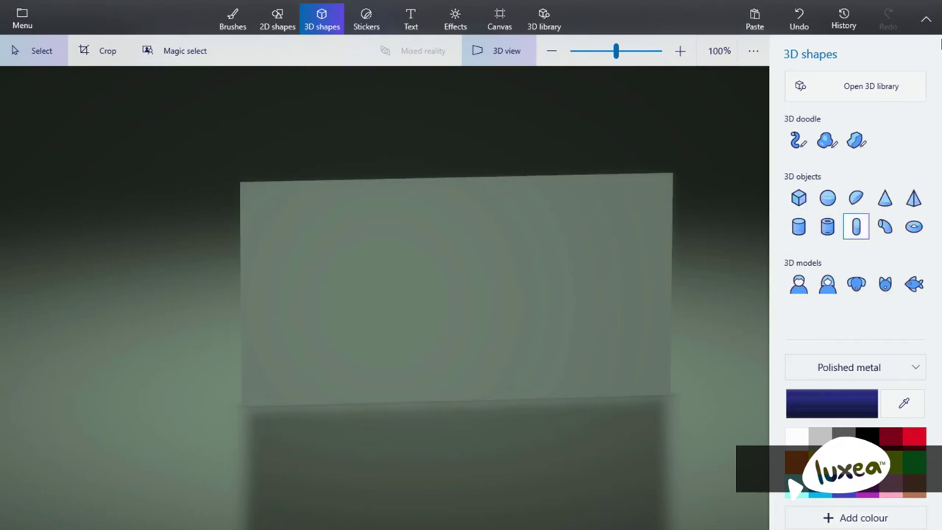
Insert the Horizon baja car silver, orbit around it, and reopen Cool Cars in the 3D library.
{"action": "left_click", "coordinate": [871, 86]}
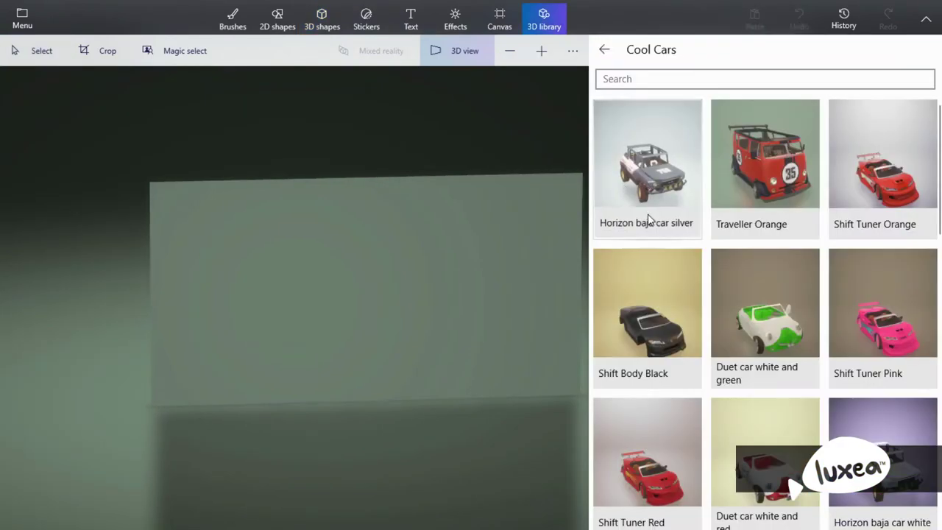
{"action": "left_click", "coordinate": [650, 219]}
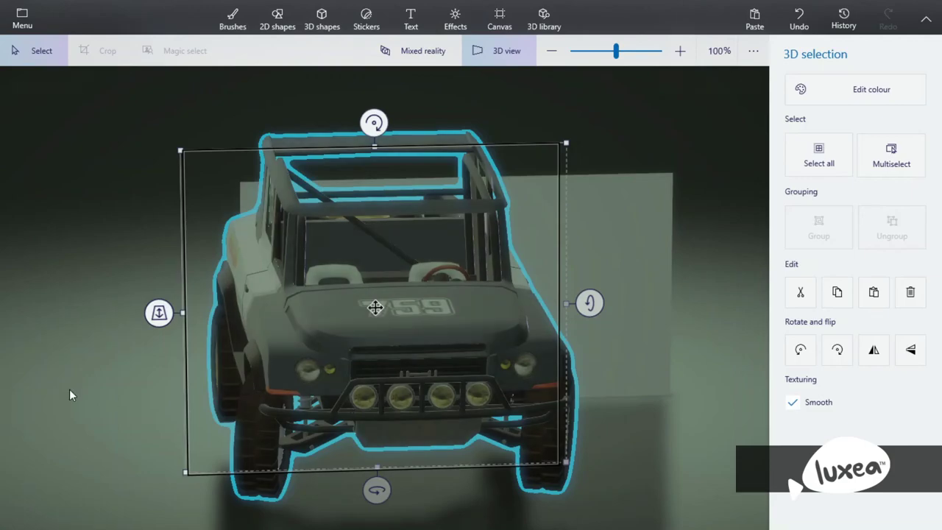
{"action": "left_click_drag", "start_coordinate": [69, 388], "coordinate": [237, 341]}
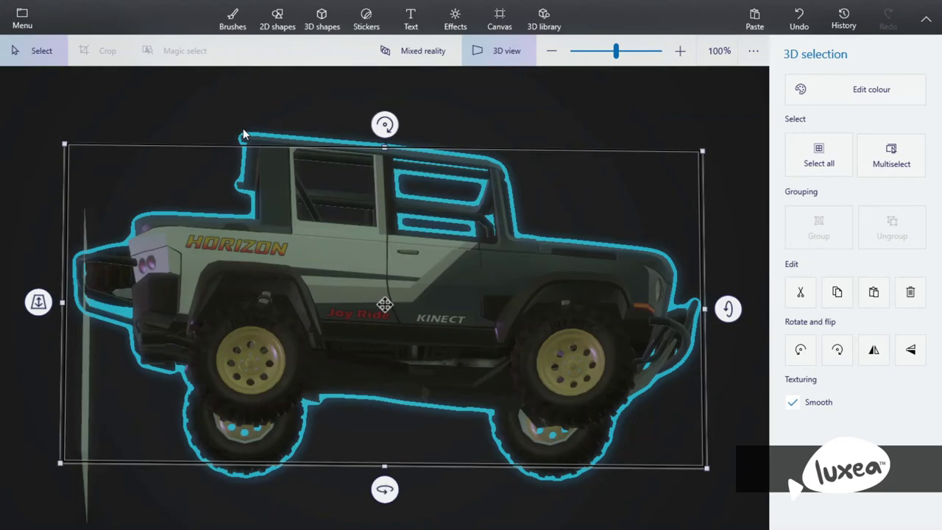
{"action": "left_click_drag", "start_coordinate": [243, 135], "coordinate": [251, 157]}
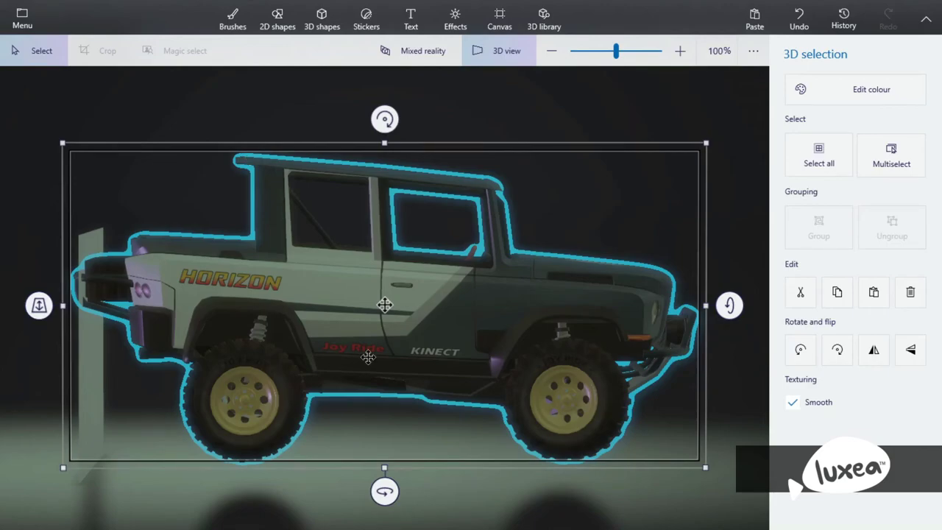
{"action": "left_click_drag", "start_coordinate": [369, 357], "coordinate": [358, 168]}
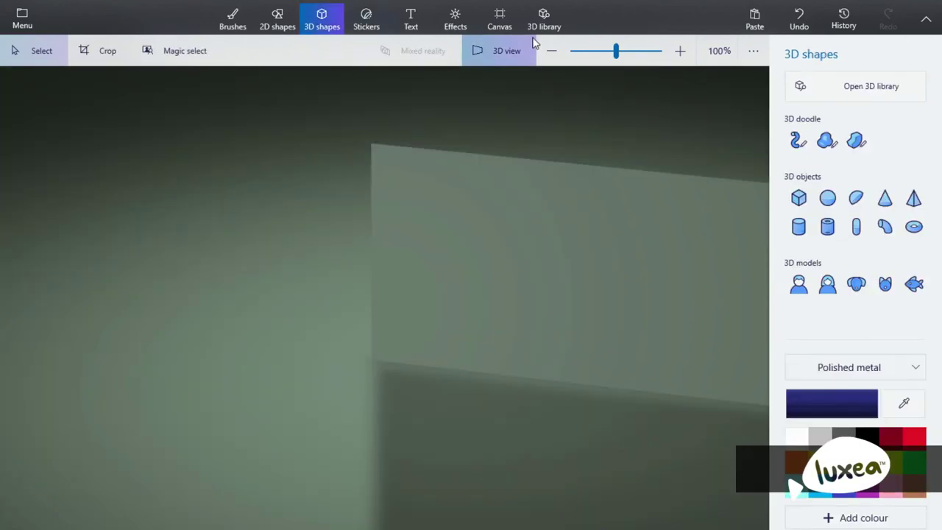
{"action": "left_click", "coordinate": [544, 20]}
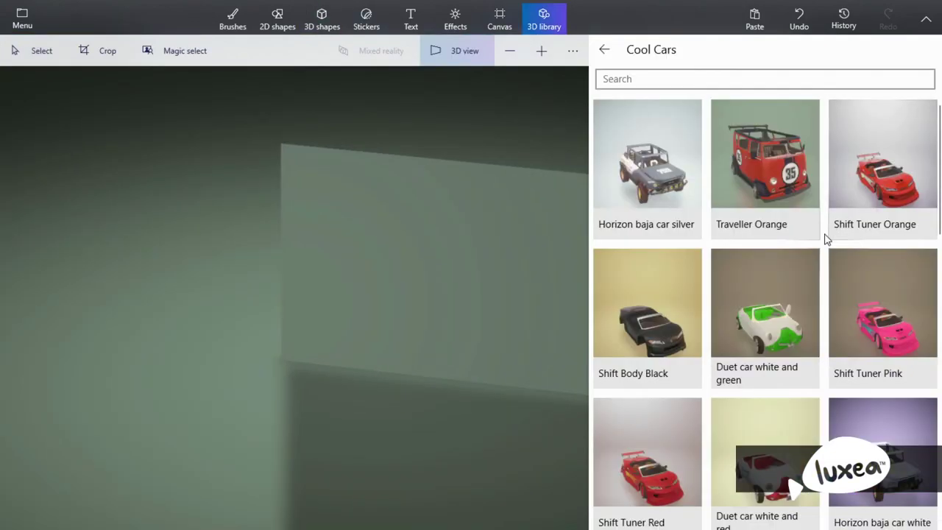
Browse the Space models in the 3D library, then return to the category list.
{"action": "key", "text": "alt+Left"}
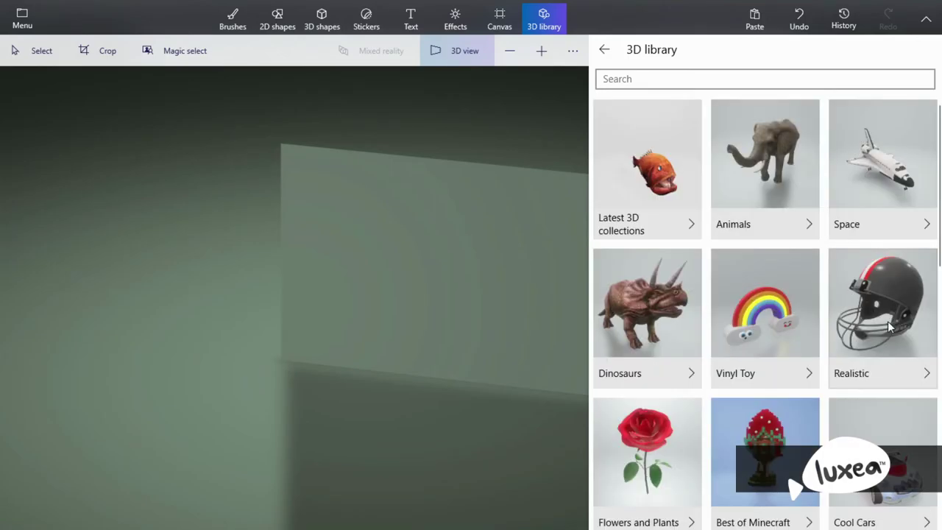
{"action": "left_click", "coordinate": [876, 221]}
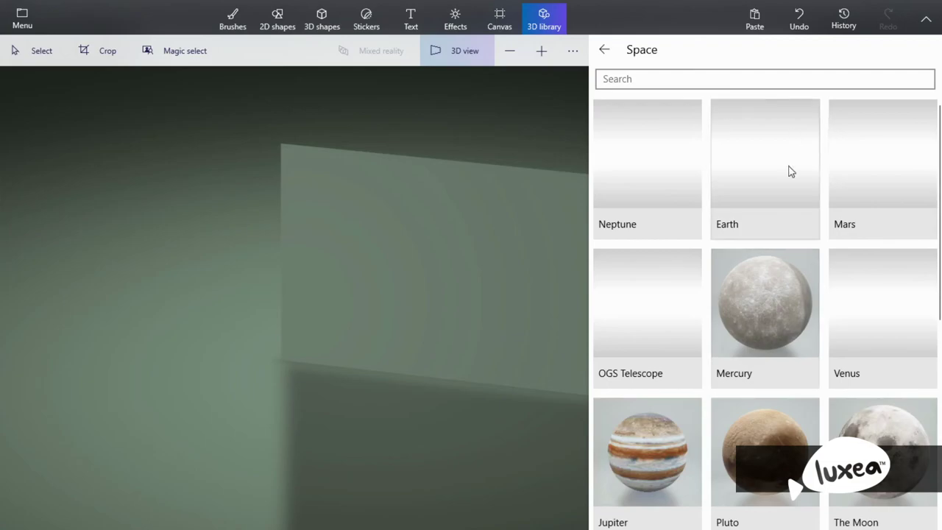
{"action": "scroll", "coordinate": [791, 172], "scroll_direction": "down", "scroll_amount": 5}
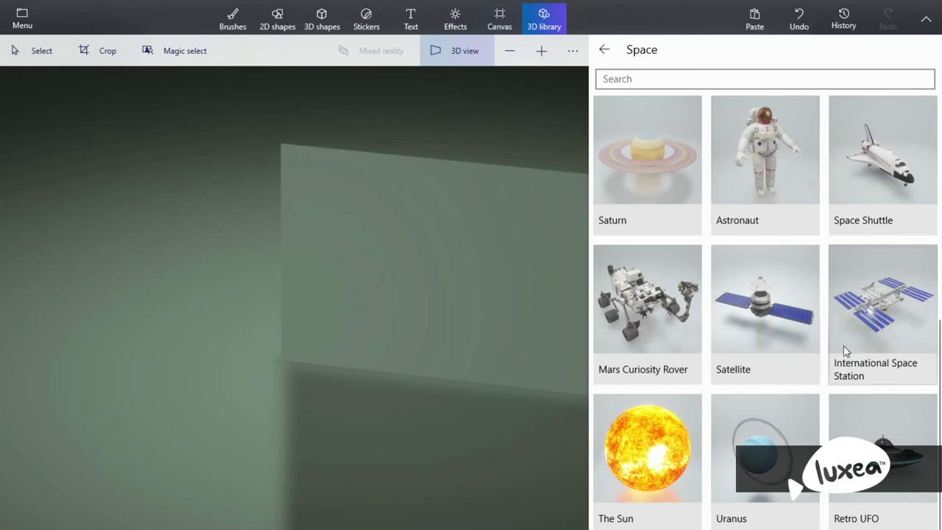
{"action": "scroll", "coordinate": [844, 346], "scroll_direction": "up", "scroll_amount": 5}
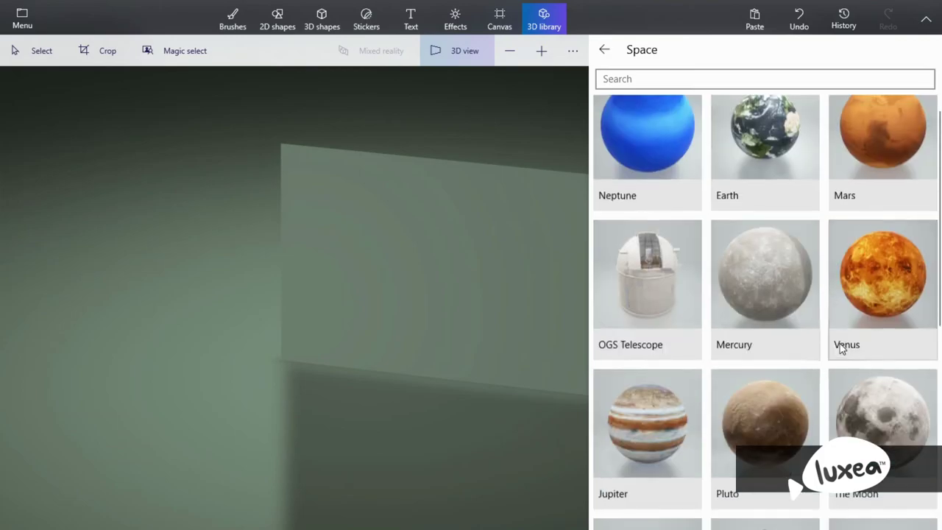
{"action": "scroll", "coordinate": [841, 348], "scroll_direction": "down", "scroll_amount": 1}
{"action": "key", "text": "alt+Left"}
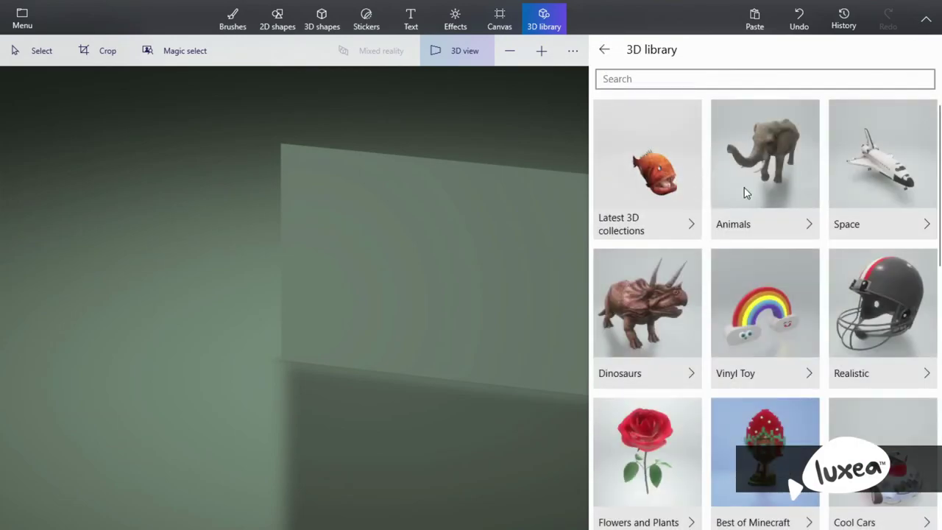
Open the Animals category and scroll through all its models, such as Lion, Reindeer and Cat.
{"action": "left_click", "coordinate": [745, 187]}
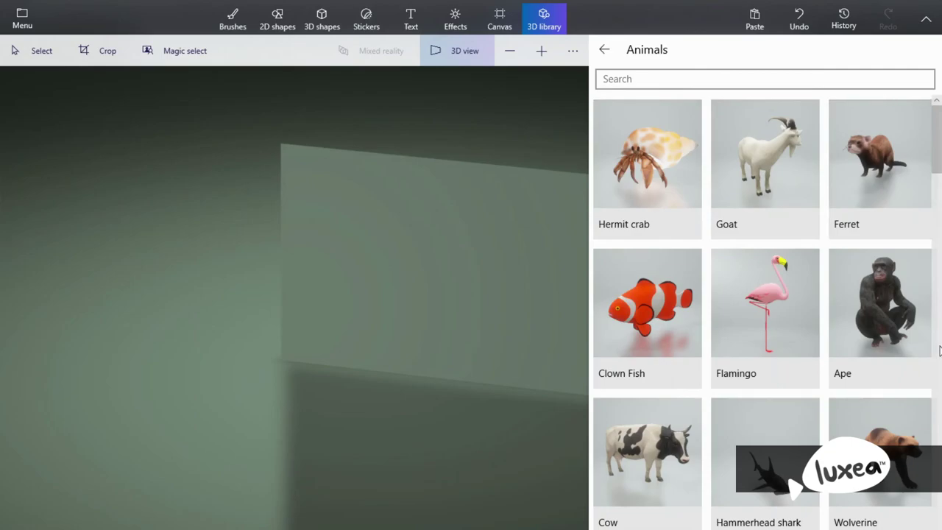
{"action": "scroll", "coordinate": [751, 478], "scroll_direction": "down", "scroll_amount": 5}
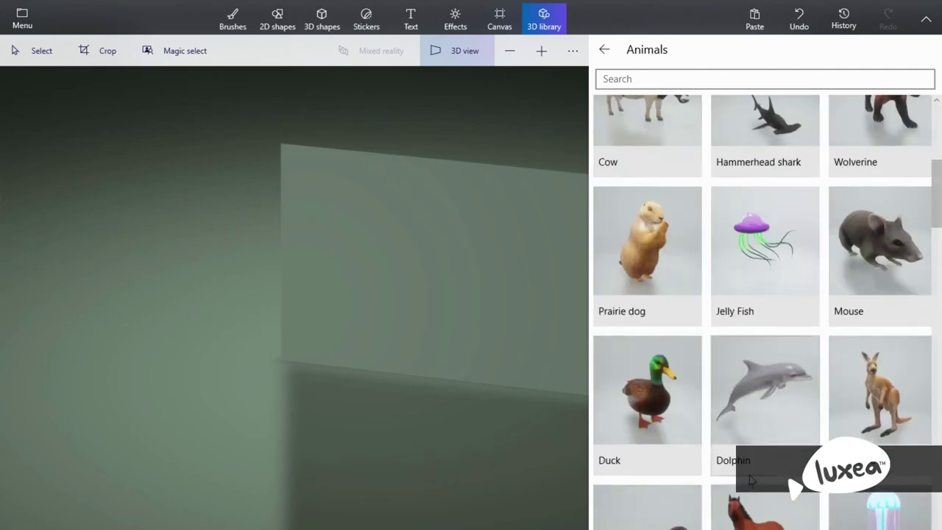
{"action": "scroll", "coordinate": [750, 482], "scroll_direction": "down", "scroll_amount": 4}
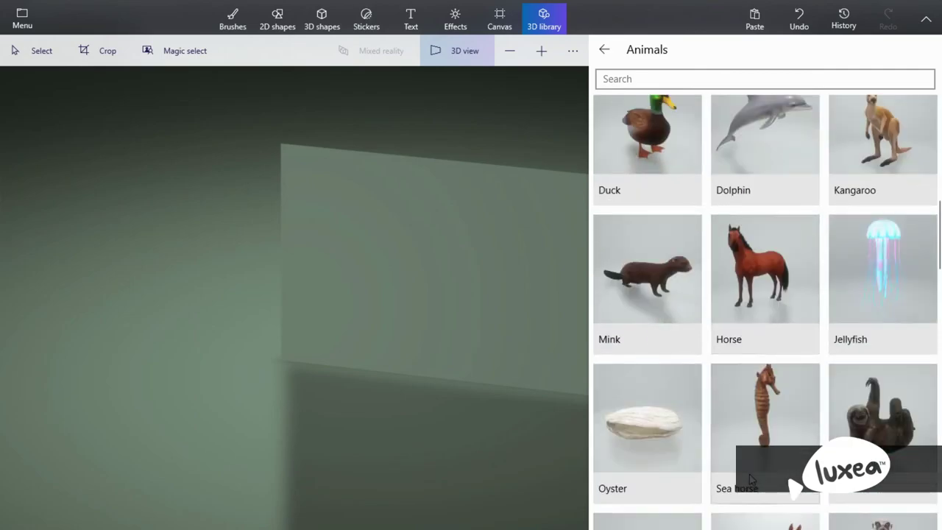
{"action": "scroll", "coordinate": [750, 478], "scroll_direction": "down", "scroll_amount": 3}
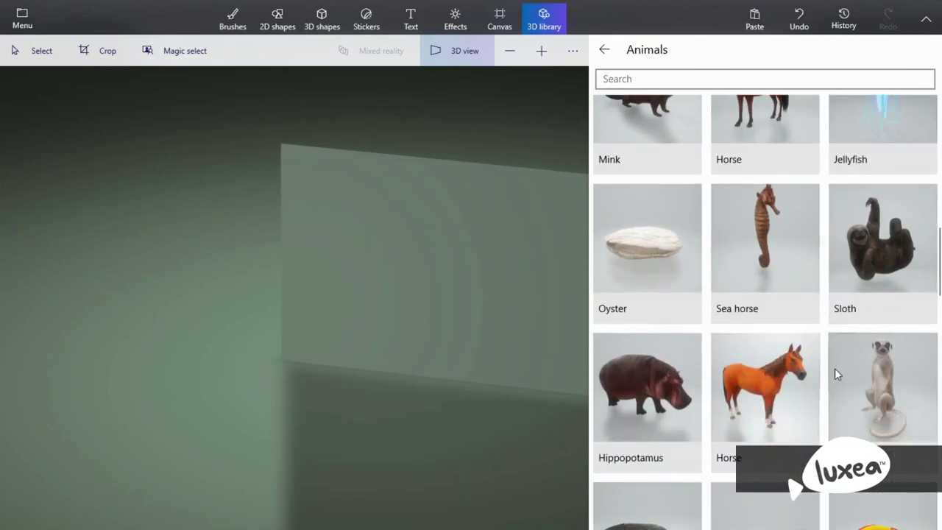
{"action": "scroll", "coordinate": [748, 460], "scroll_direction": "down", "scroll_amount": 4}
{"action": "scroll", "coordinate": [747, 460], "scroll_direction": "down", "scroll_amount": 1}
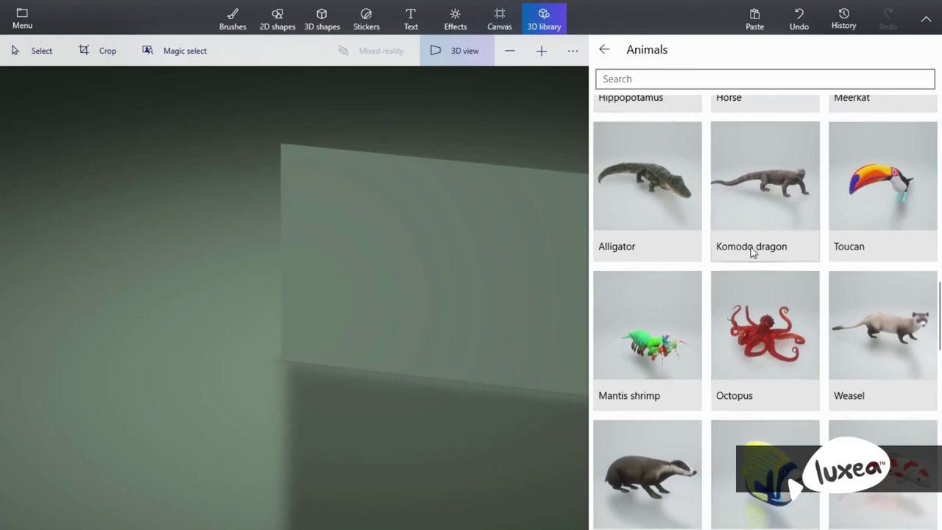
{"action": "scroll", "coordinate": [884, 288], "scroll_direction": "down", "scroll_amount": 1}
{"action": "scroll", "coordinate": [885, 292], "scroll_direction": "down", "scroll_amount": 3}
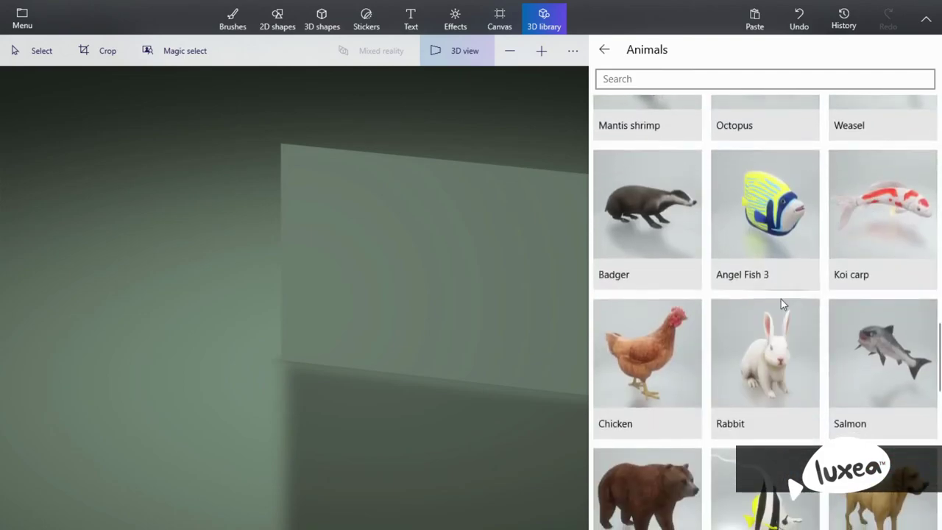
{"action": "scroll", "coordinate": [707, 413], "scroll_direction": "down", "scroll_amount": 3}
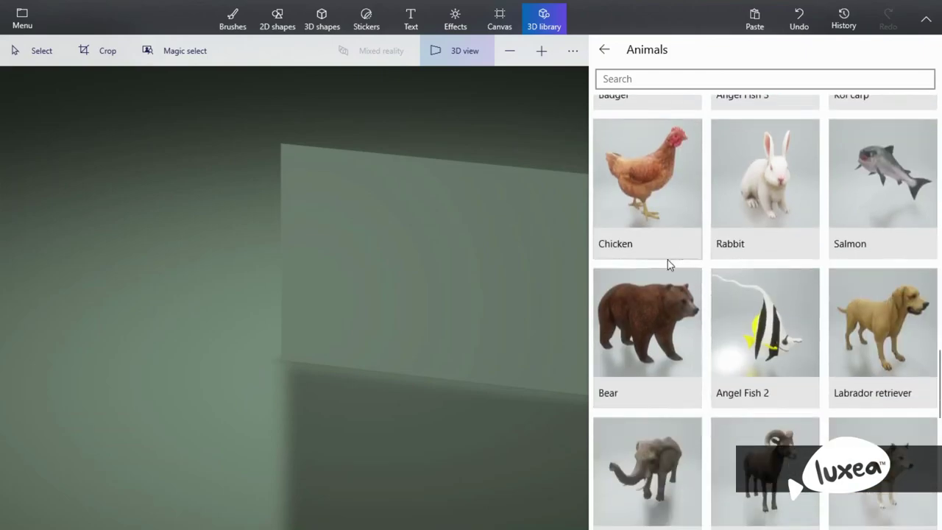
{"action": "scroll", "coordinate": [669, 262], "scroll_direction": "down", "scroll_amount": 3}
{"action": "scroll", "coordinate": [805, 391], "scroll_direction": "down", "scroll_amount": 5}
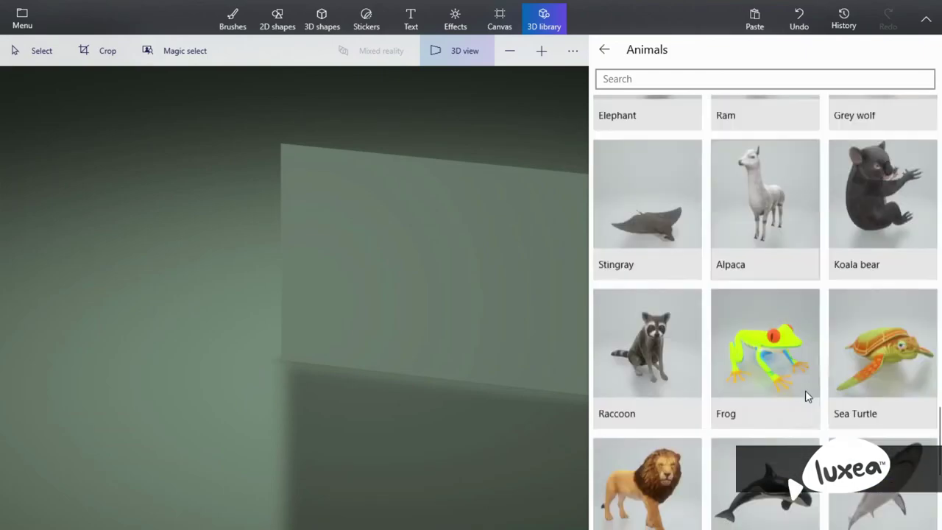
{"action": "scroll", "coordinate": [661, 404], "scroll_direction": "down", "scroll_amount": 2}
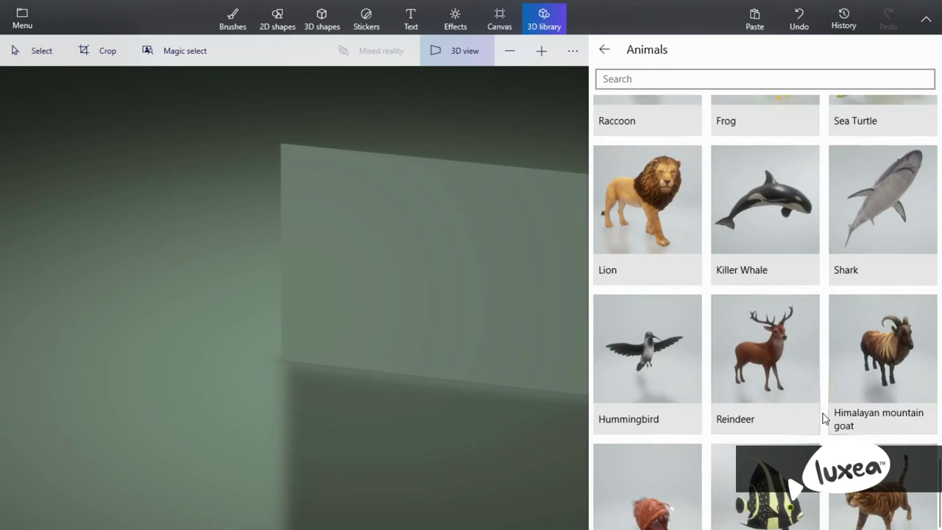
{"action": "scroll", "coordinate": [823, 417], "scroll_direction": "down", "scroll_amount": 1}
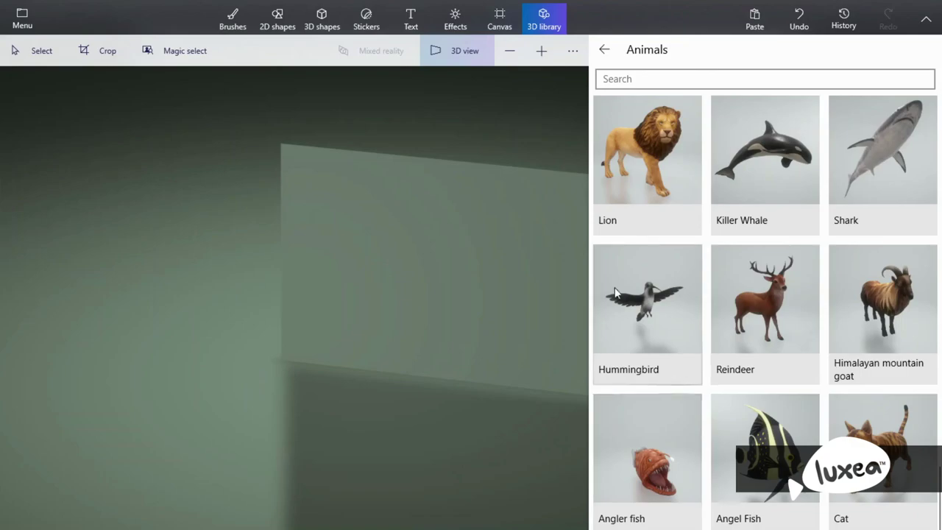
Leave the 3D library and switch to the 2D Text tool, set to Segoe UI size 48.
{"action": "left_click", "coordinate": [604, 49]}
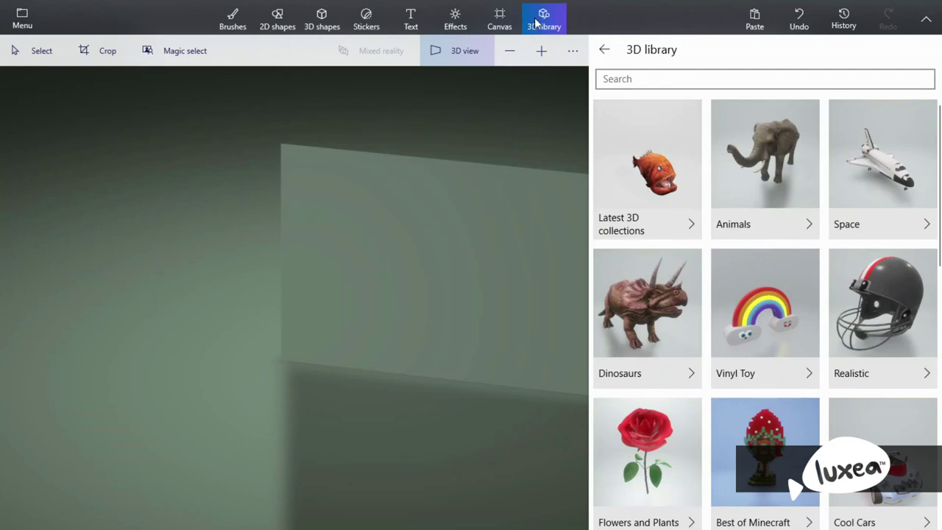
{"action": "left_click", "coordinate": [416, 22]}
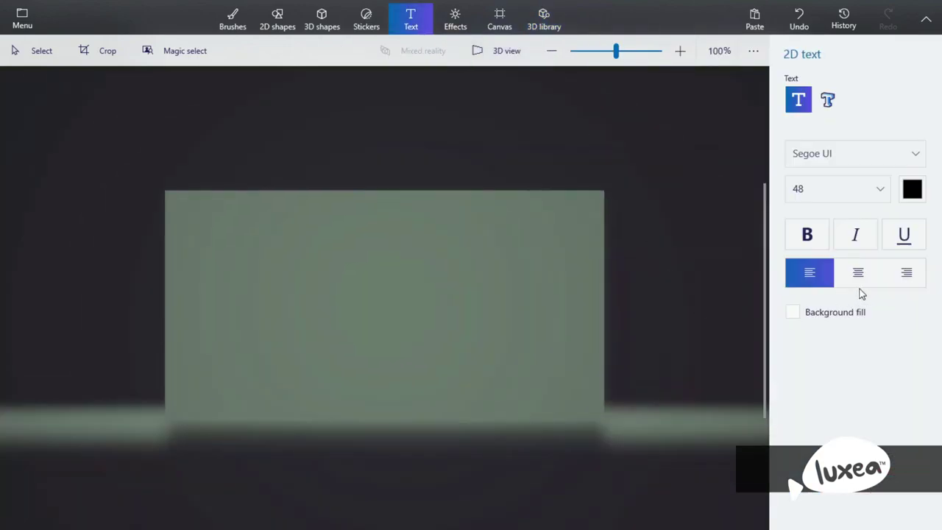